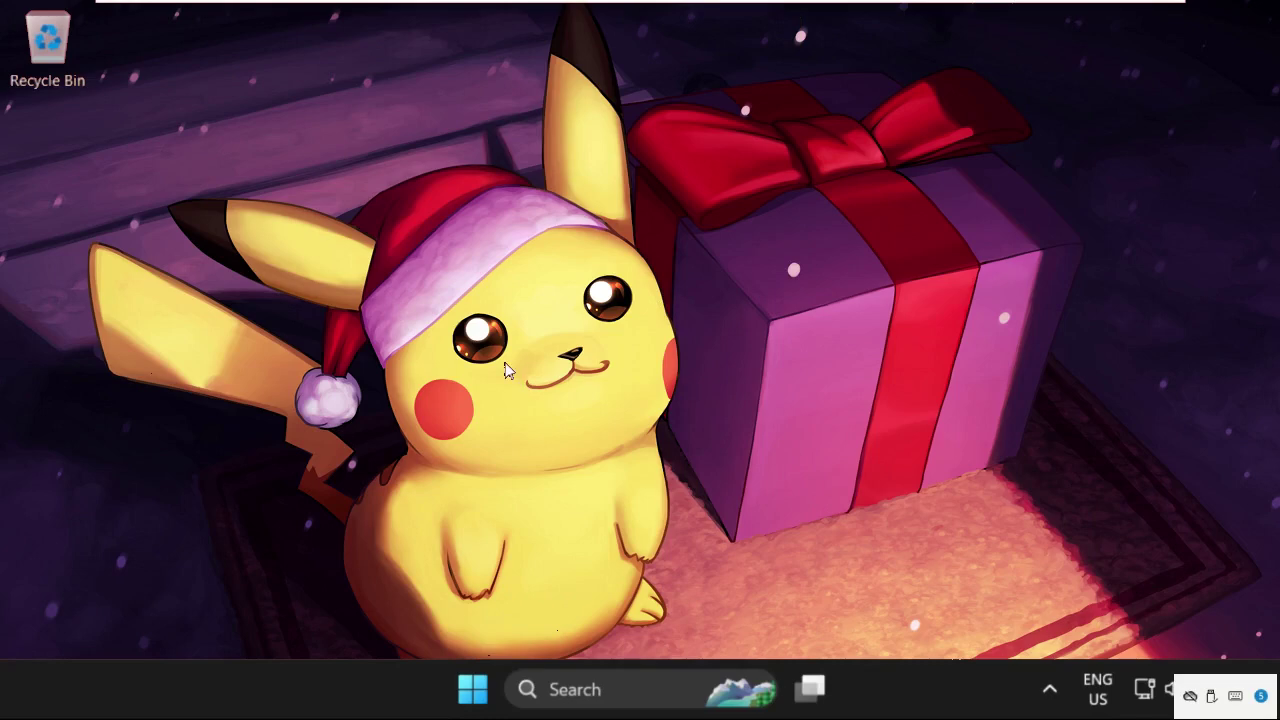
# Search Windows for 'device' so Device Manager appears as the best match
pyautogui.click(568, 686)
pyautogui.write('device')
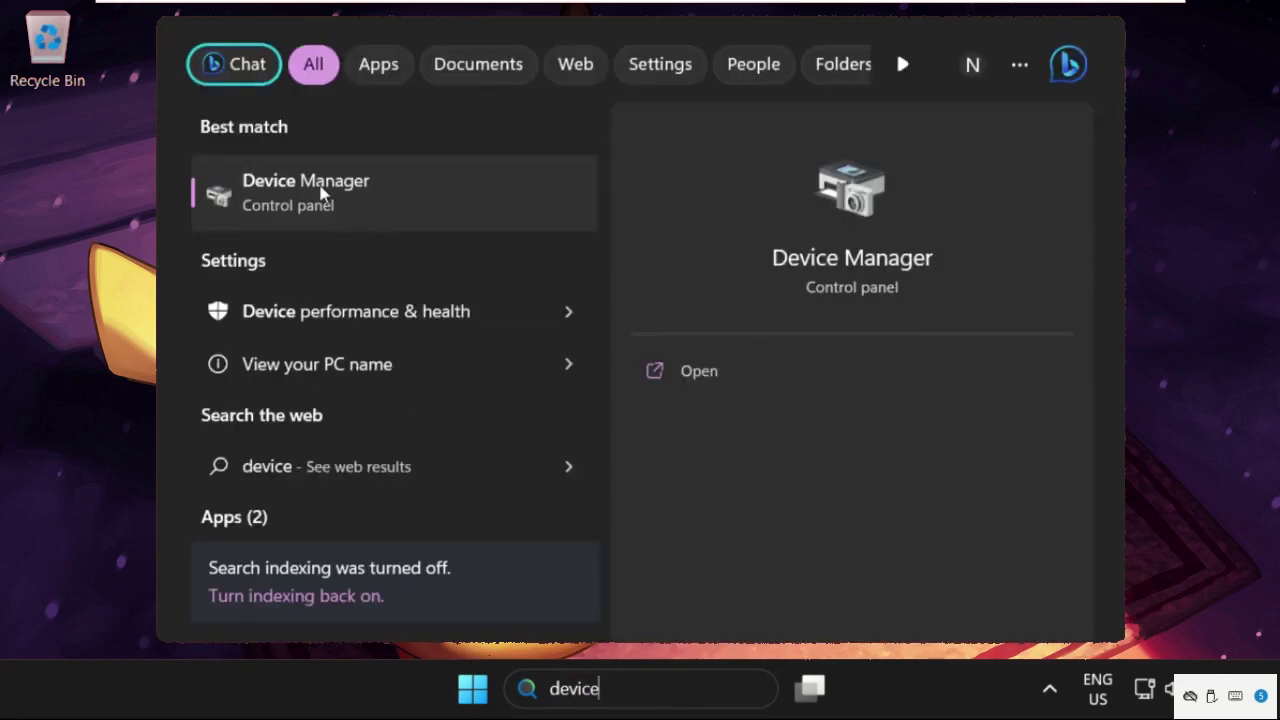
# Open Device Manager, expand Network adapters and bring up the Intel(R) 82574L adapter's context menu
pyautogui.click(321, 190)
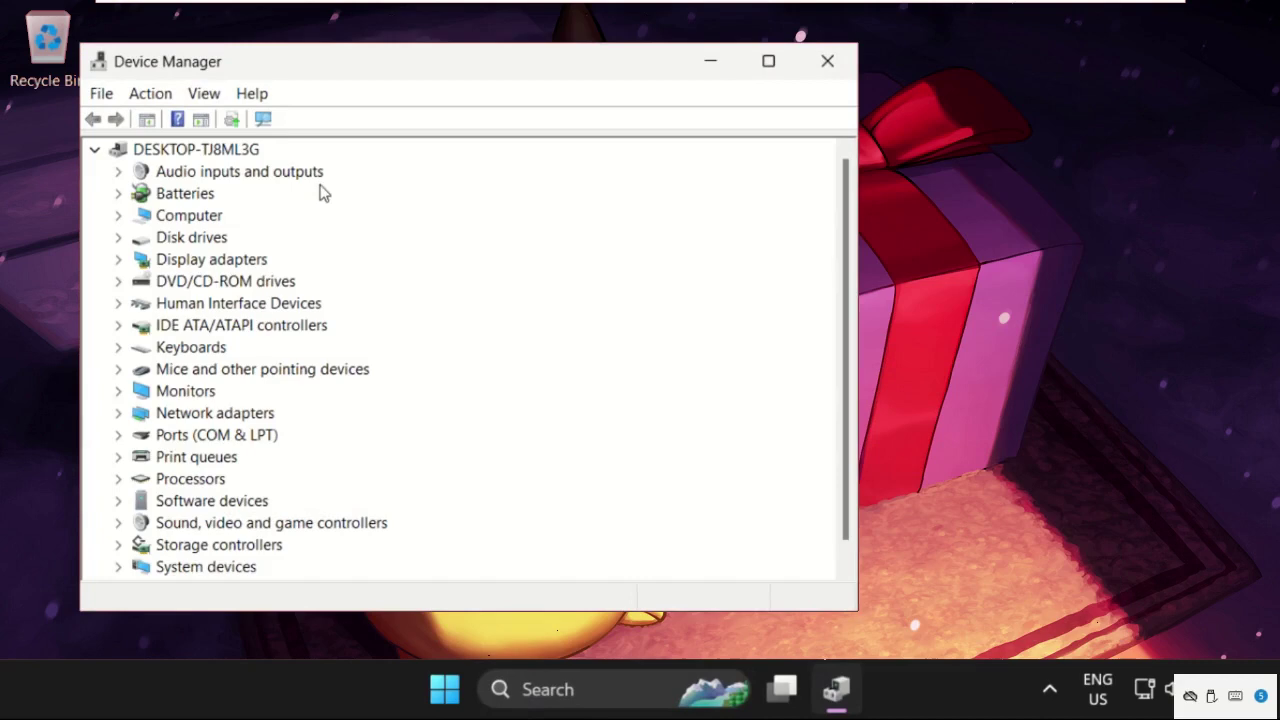
pyautogui.moveTo(302, 78); pyautogui.dragTo(486, 89)
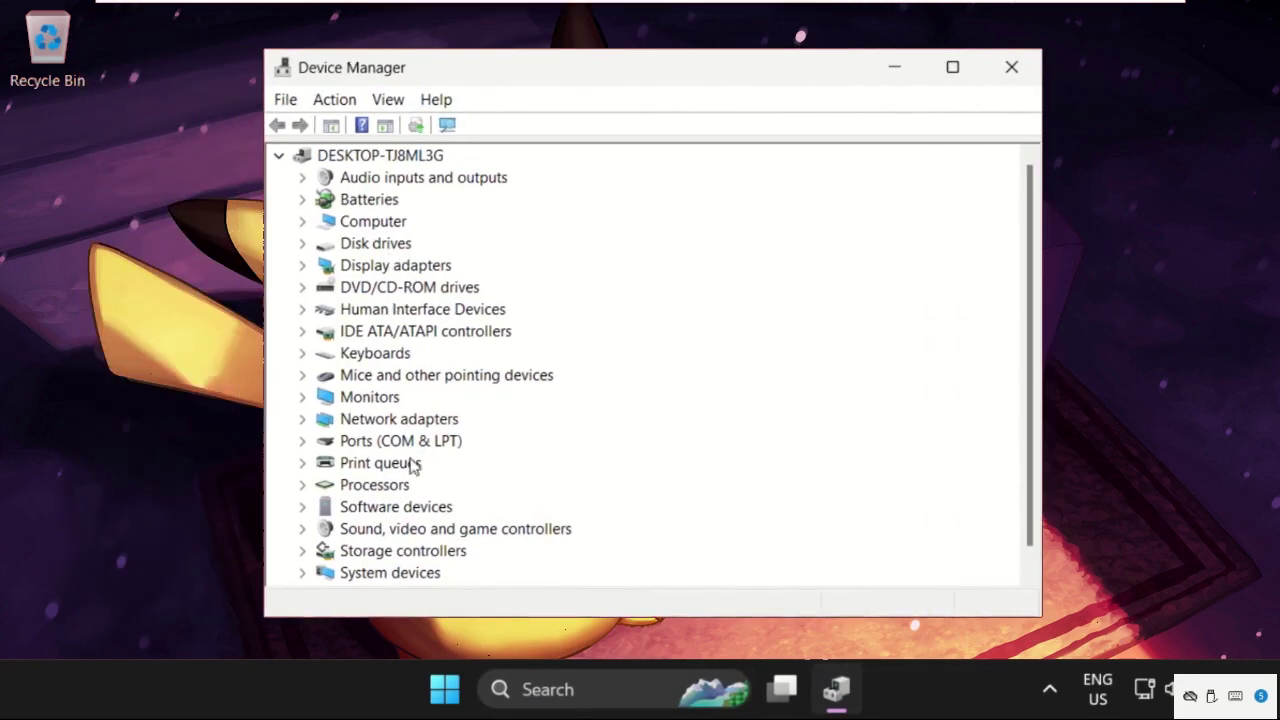
pyautogui.click(302, 421)
pyautogui.rightClick(405, 403)
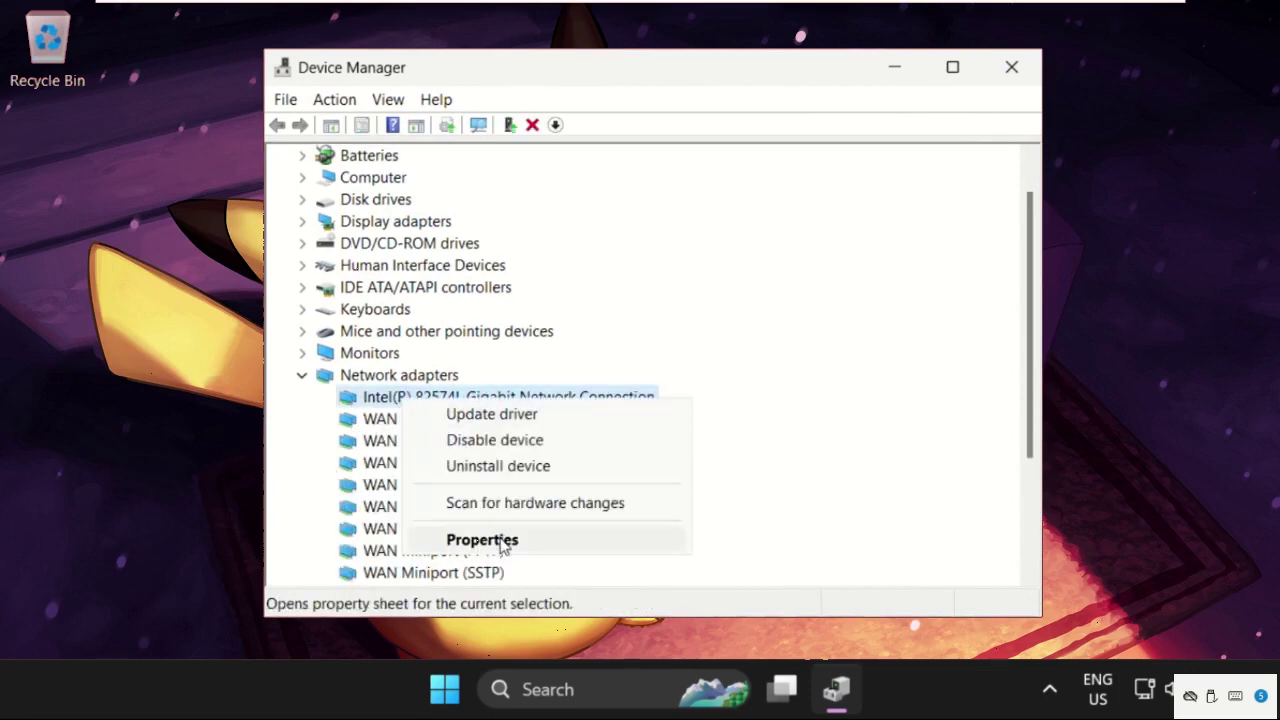
# Run an automatic driver search for the Intel adapter, which reports the best driver is installed
pyautogui.click(502, 545)
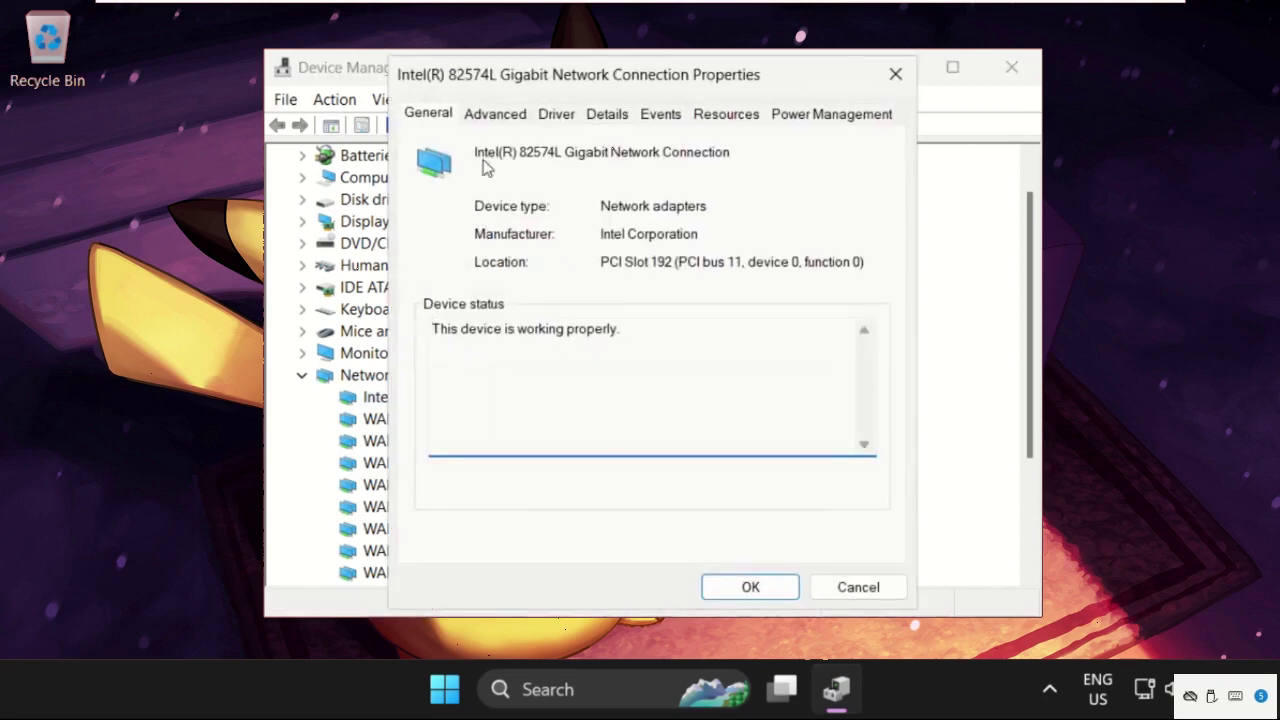
pyautogui.click(568, 120)
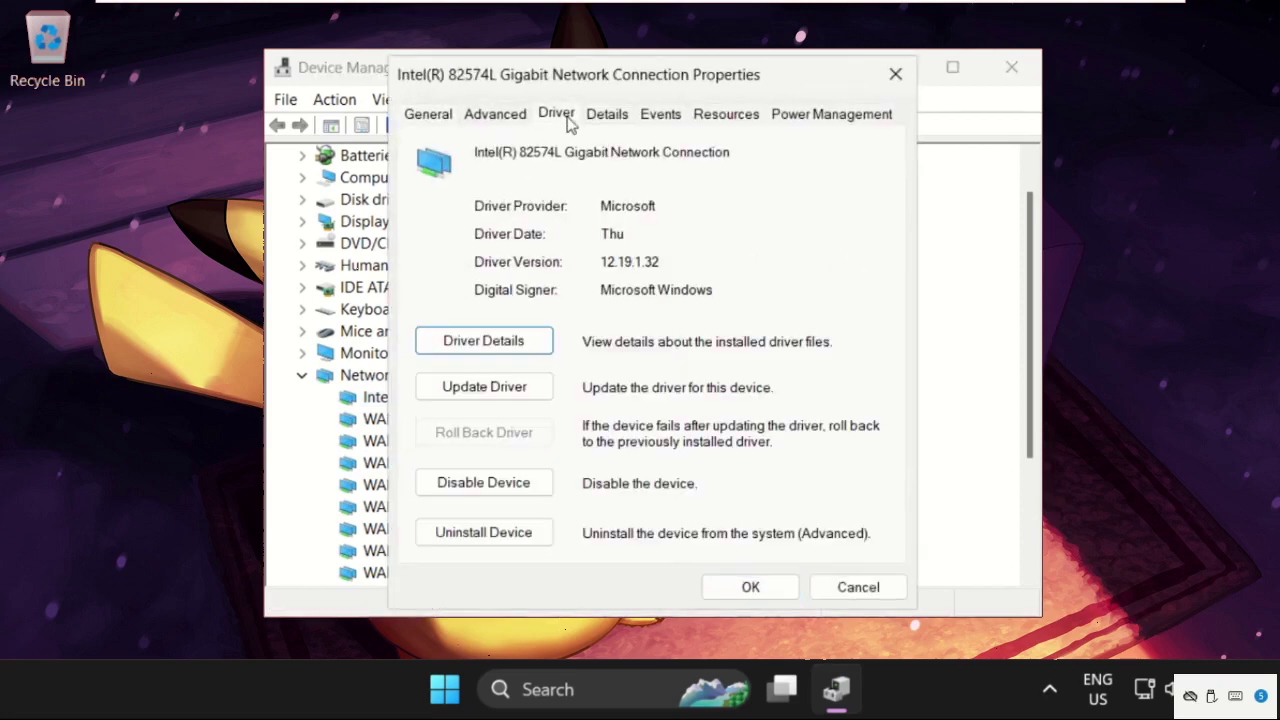
pyautogui.click(500, 390)
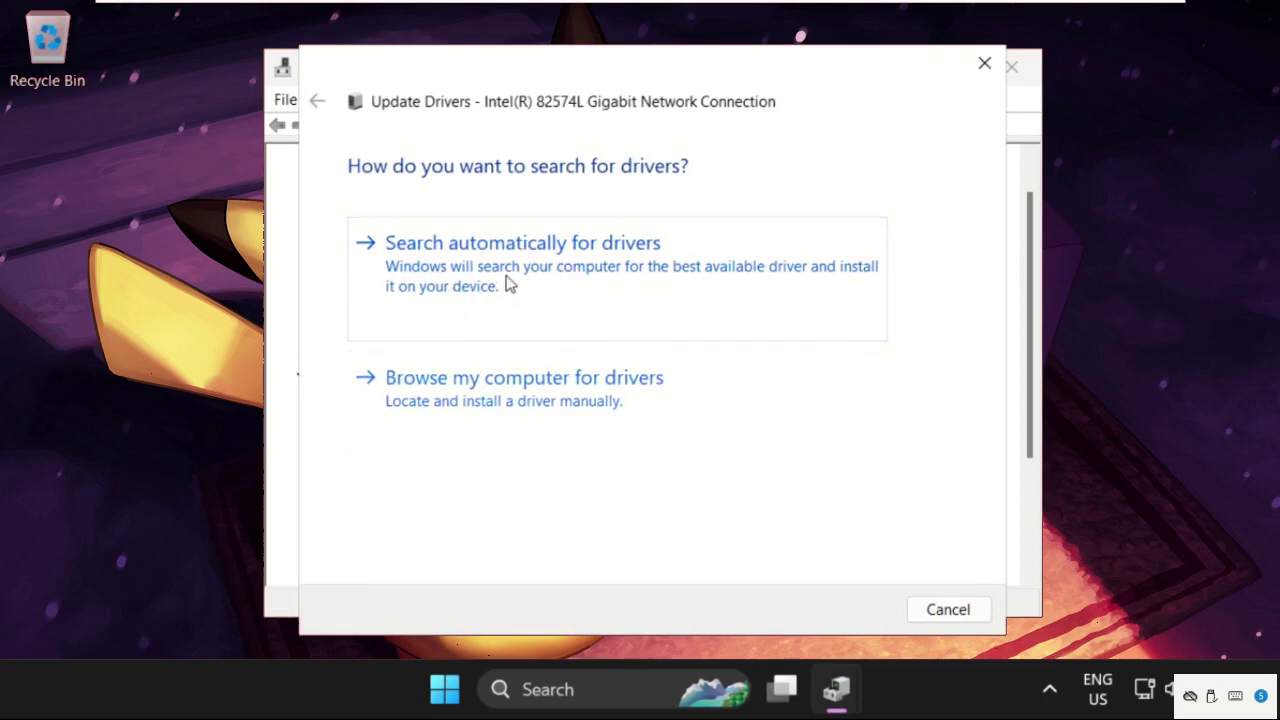
pyautogui.click(507, 284)
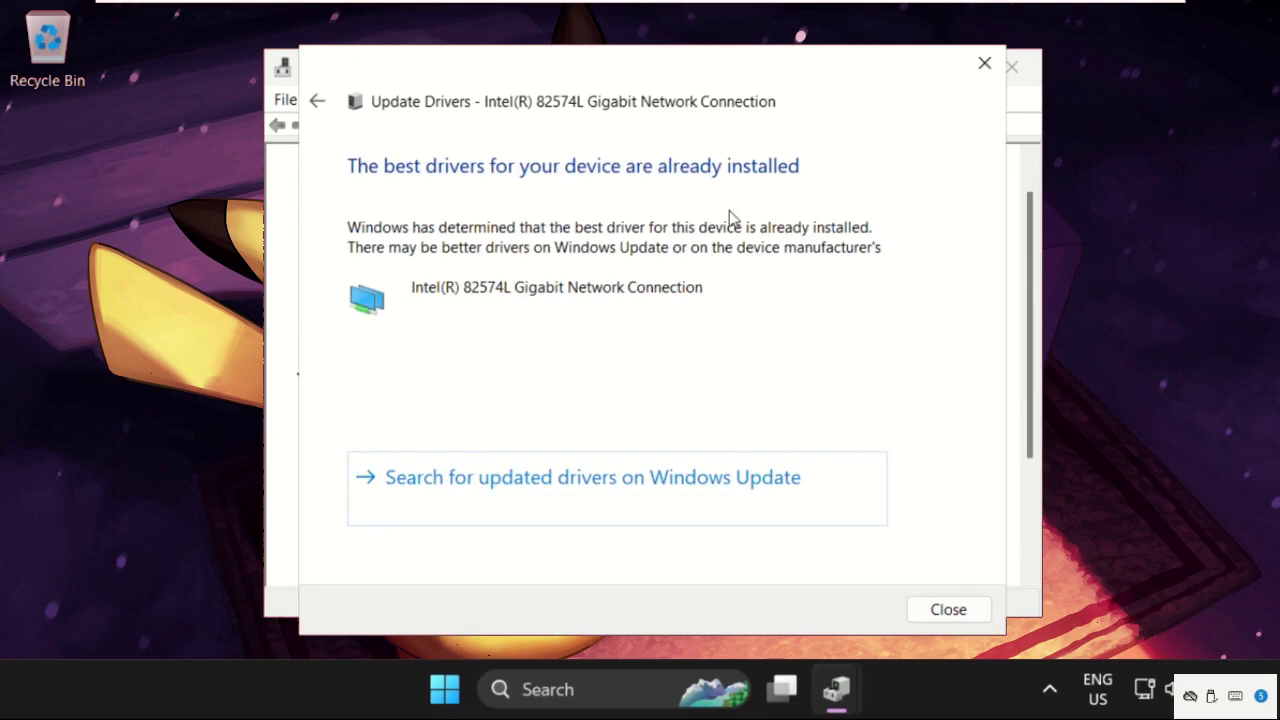
pyautogui.click(949, 612)
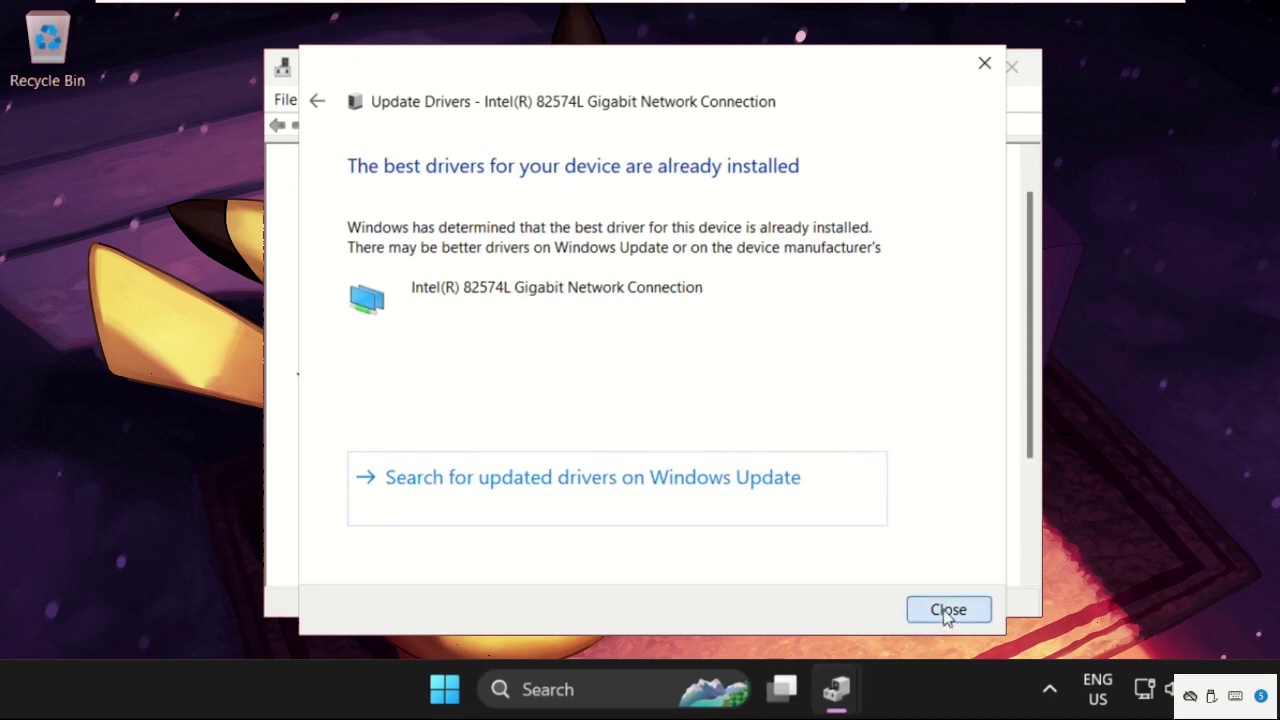
# Reinstall the Intel 82574L driver by picking it from the compatible drivers on the computer
pyautogui.click(500, 390)
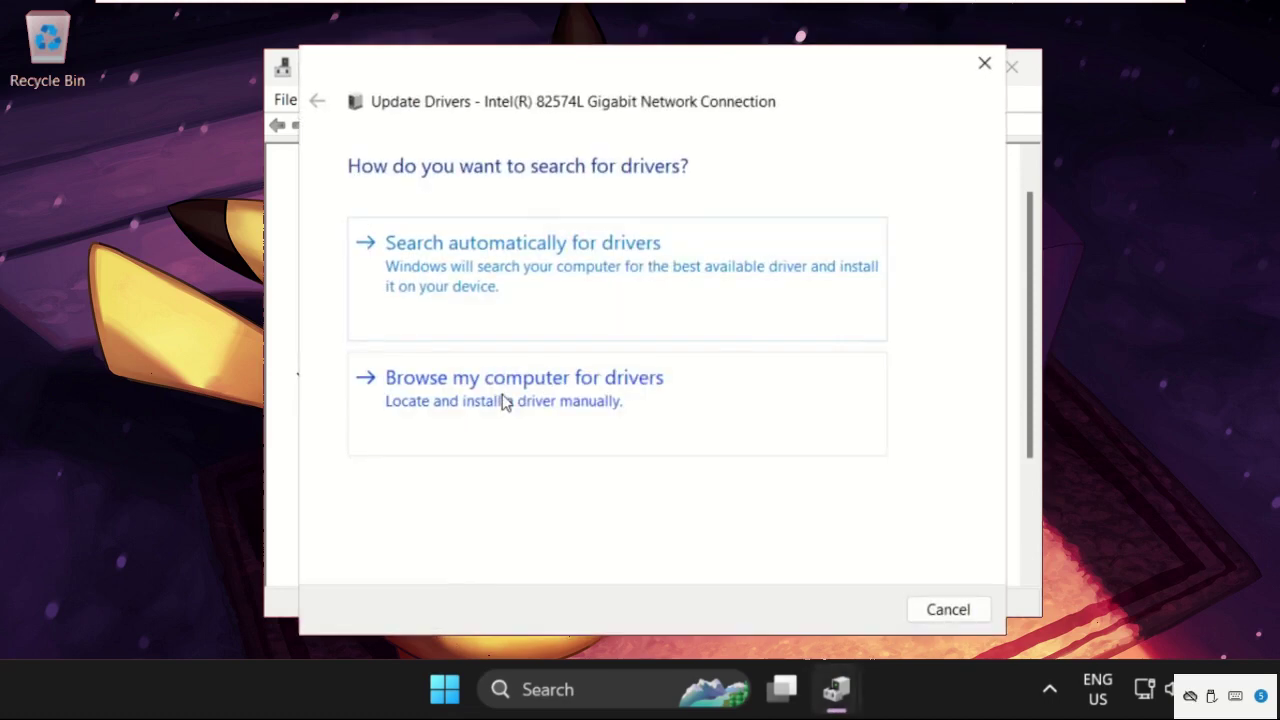
pyautogui.click(456, 404)
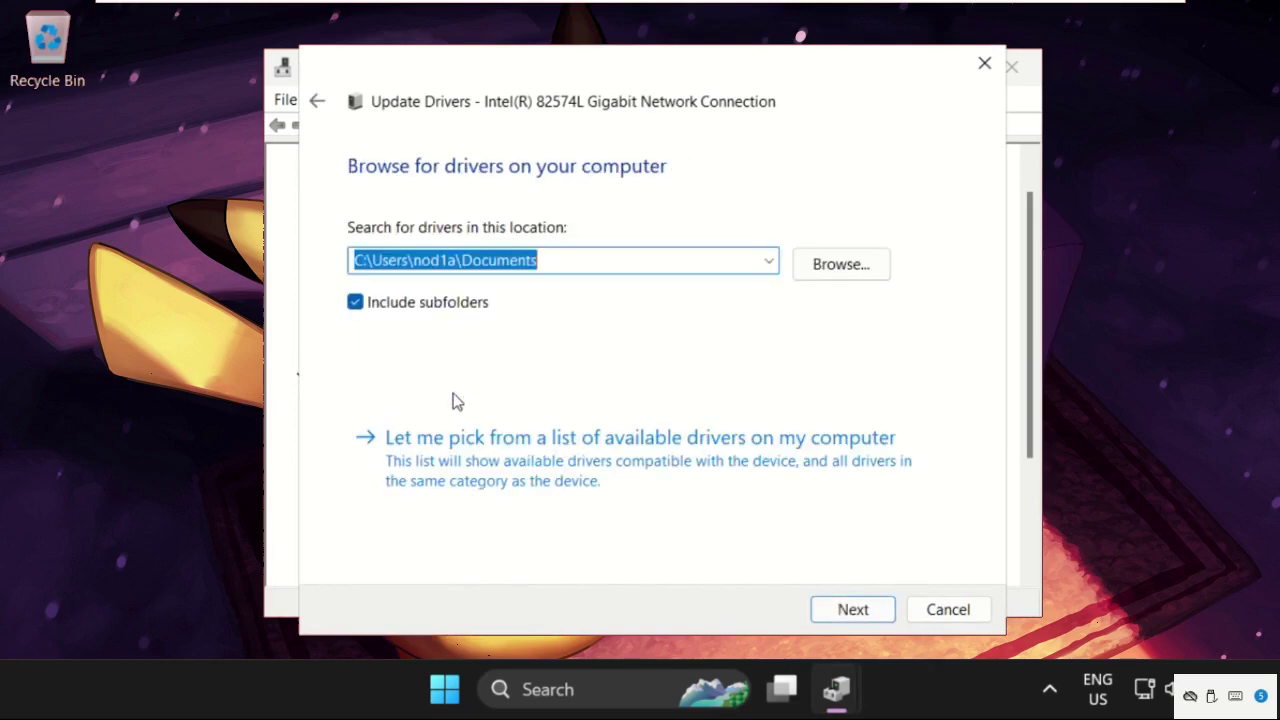
pyautogui.click(482, 450)
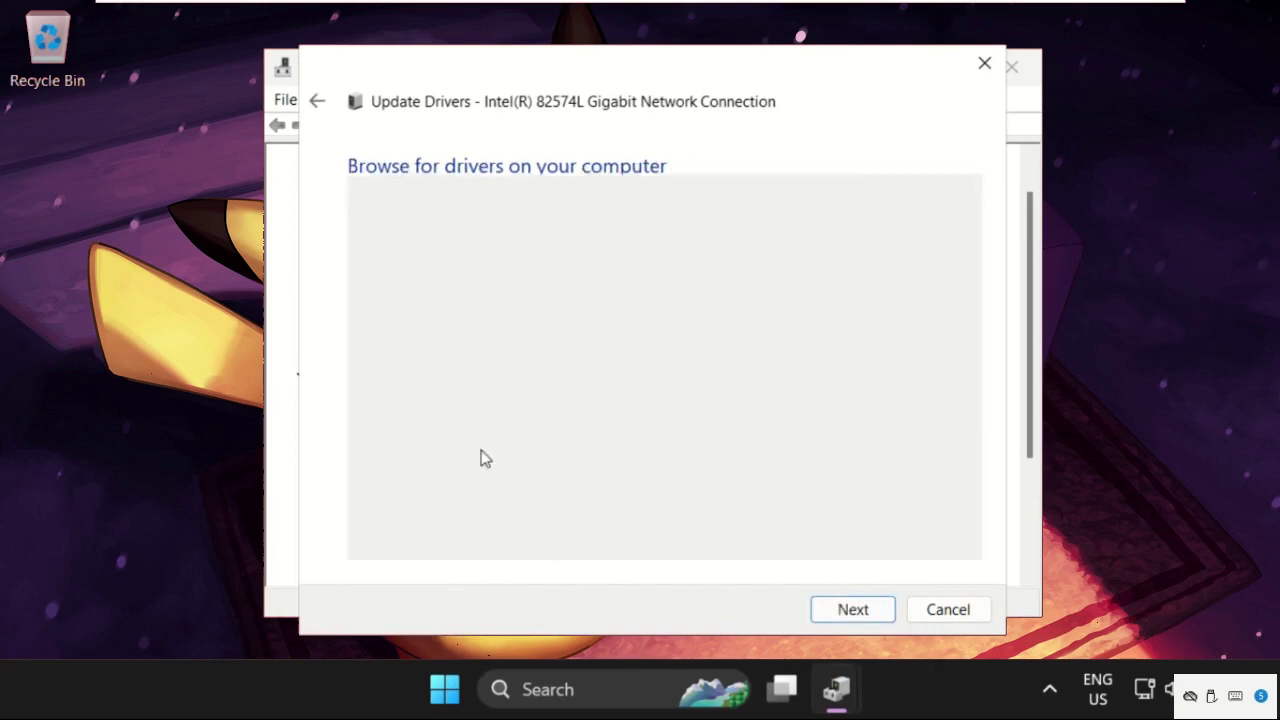
pyautogui.click(463, 387)
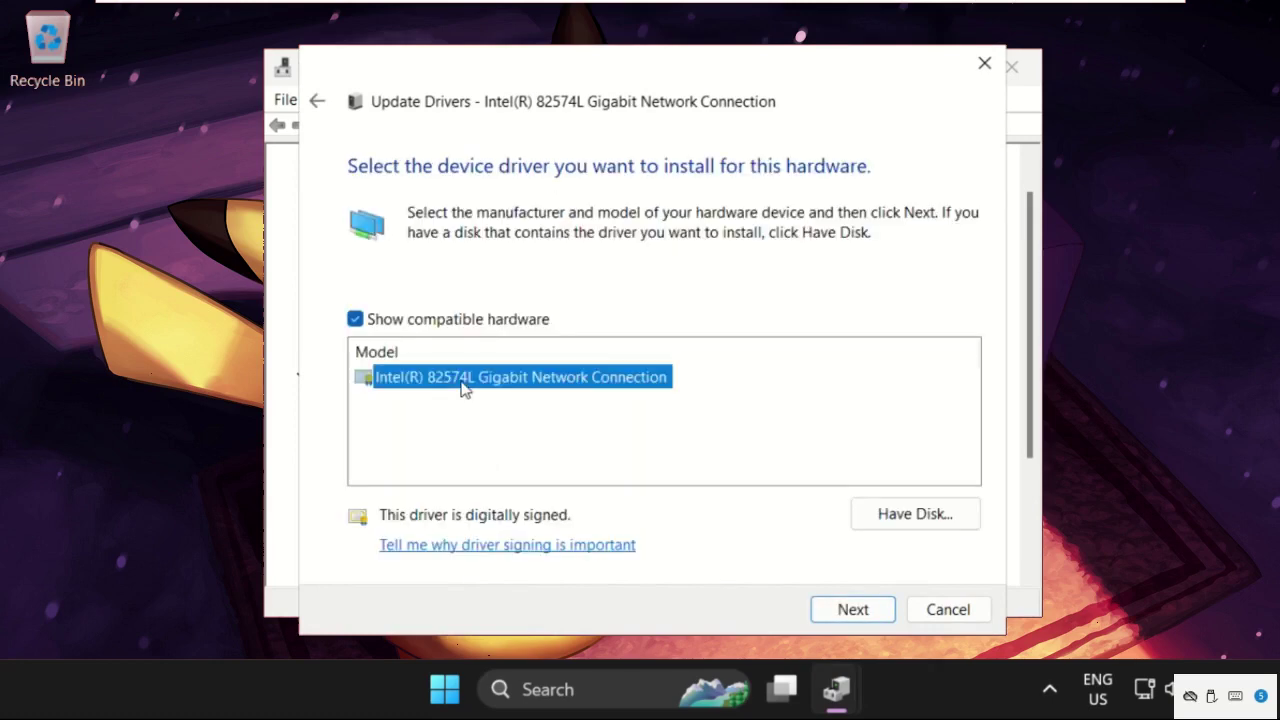
pyautogui.click(845, 616)
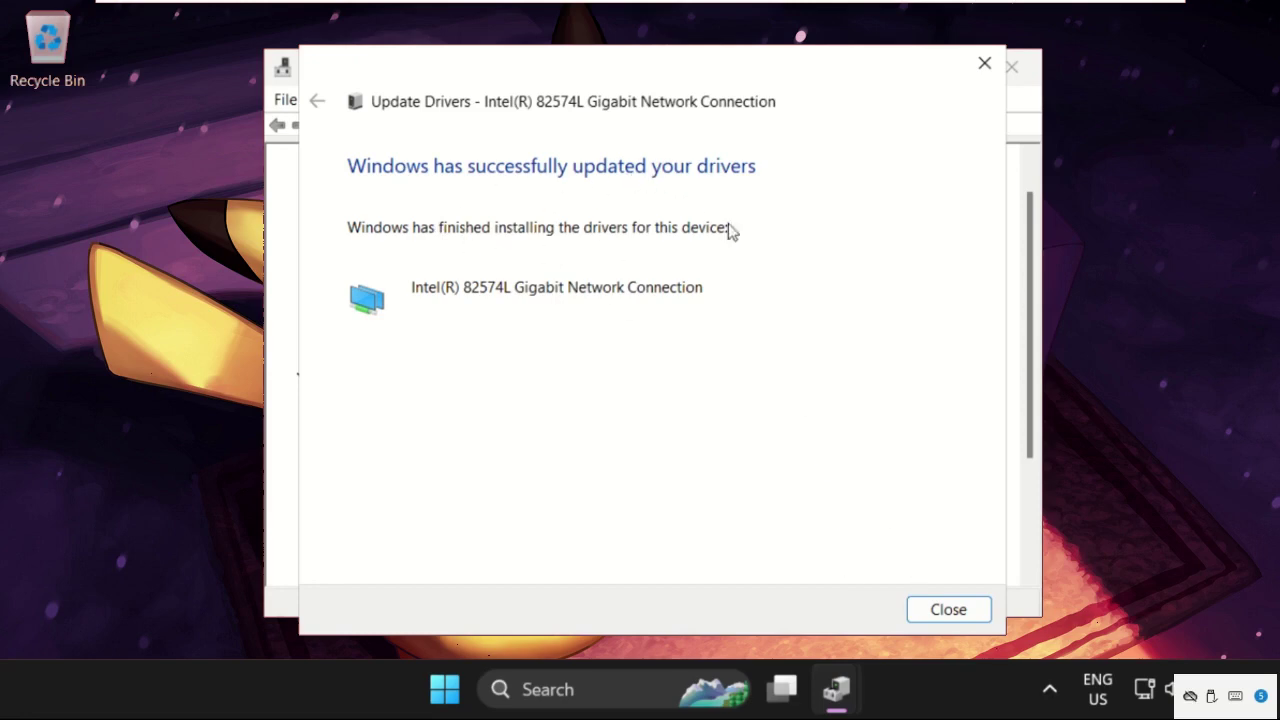
# Close the driver update wizard, the adapter properties and Device Manager
pyautogui.click(990, 72)
pyautogui.click(898, 70)
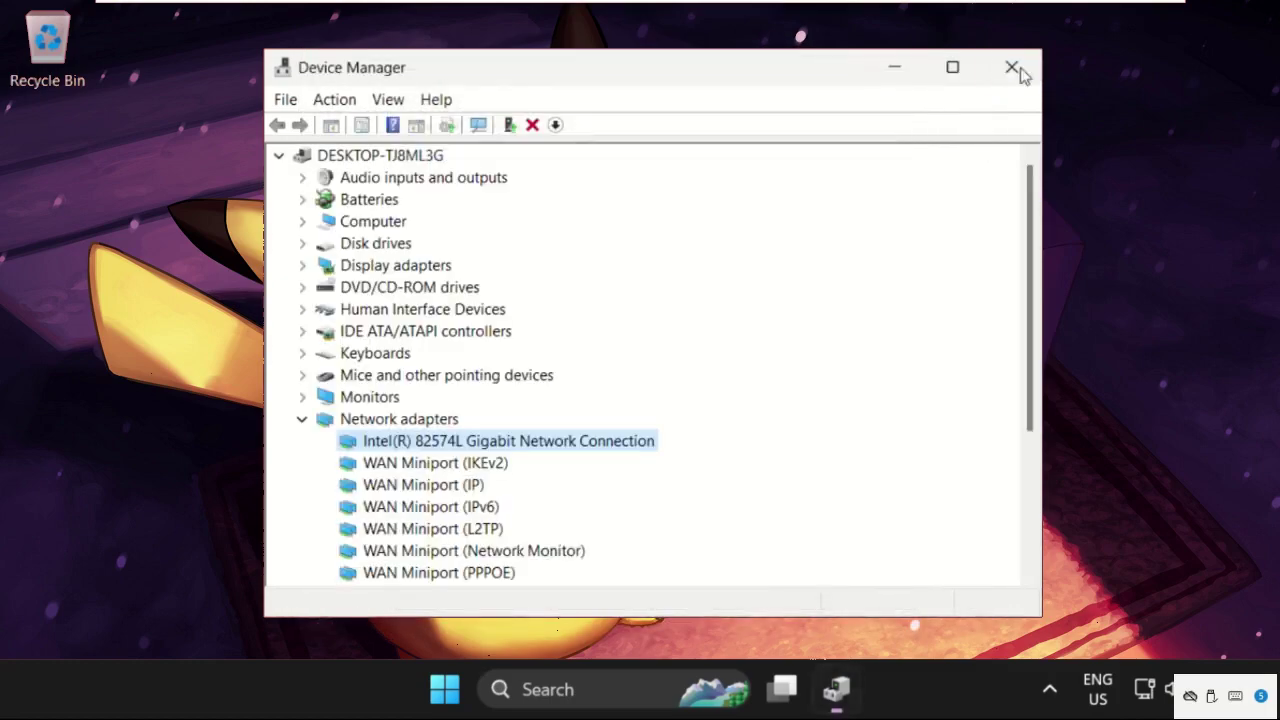
pyautogui.click(1016, 70)
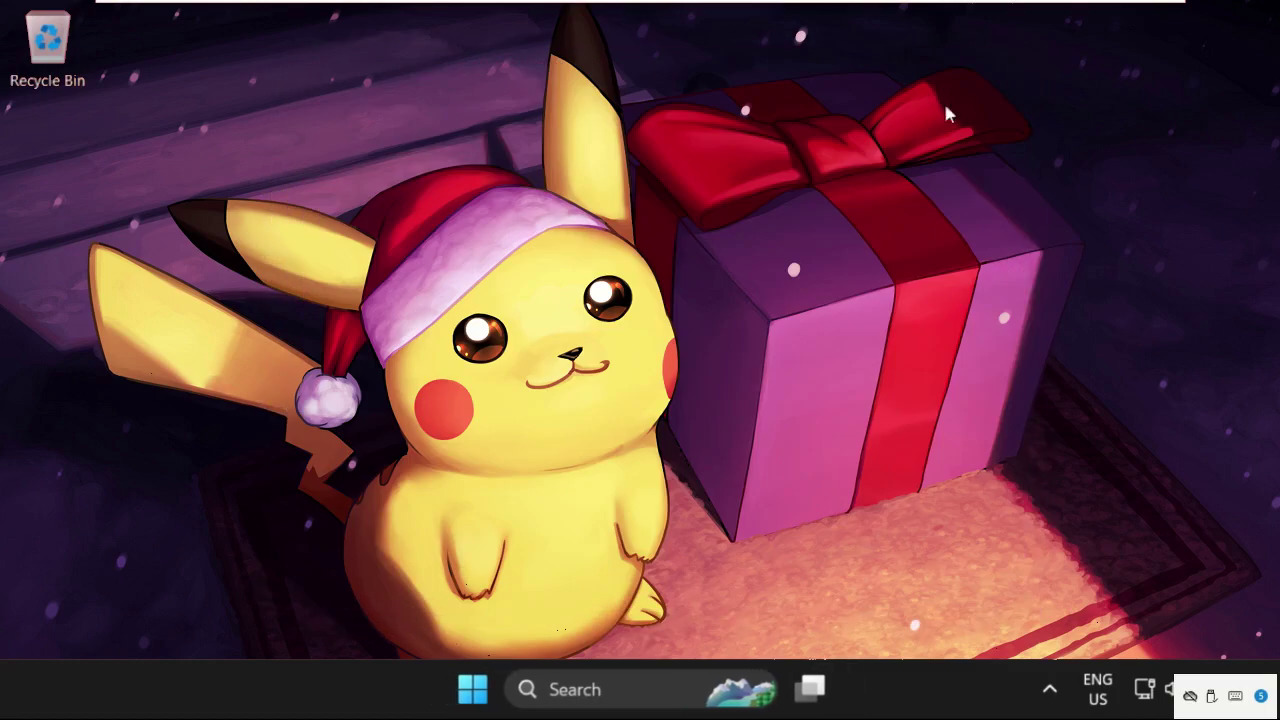
# Launch Settings via a search for 'sett', go to Network & internet, and restore the window smaller
pyautogui.click(622, 690)
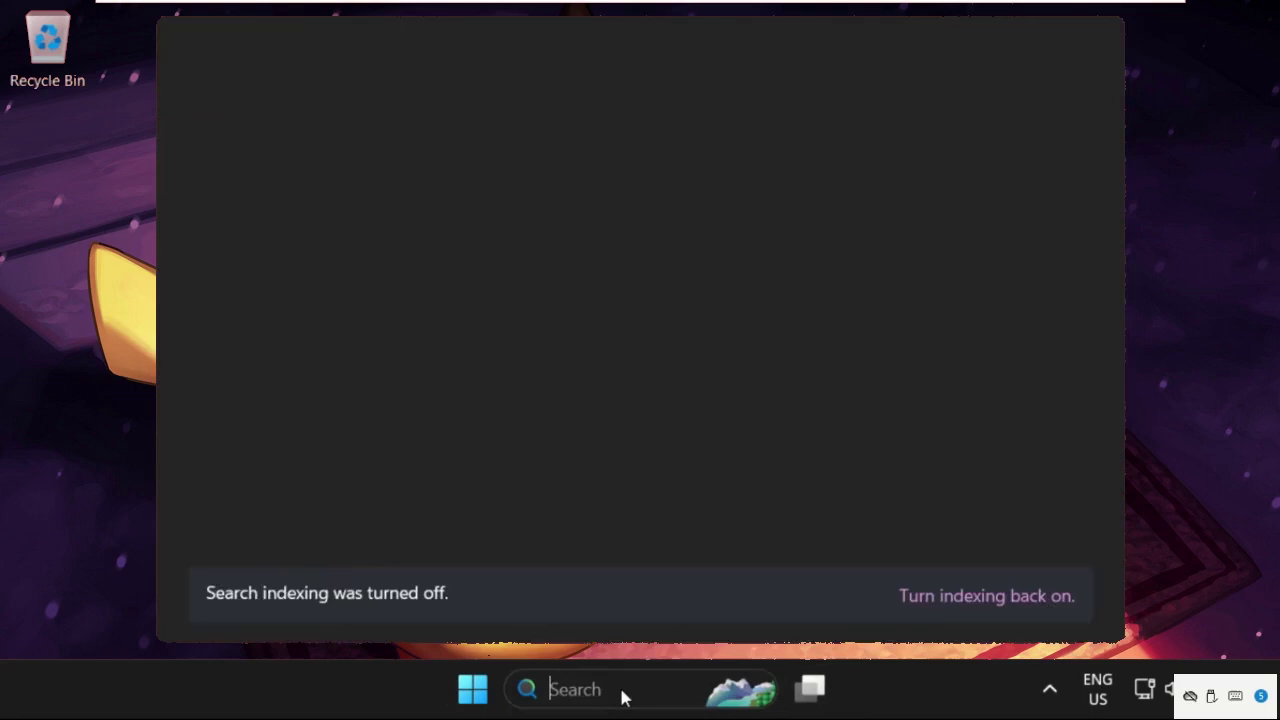
pyautogui.write('sett')
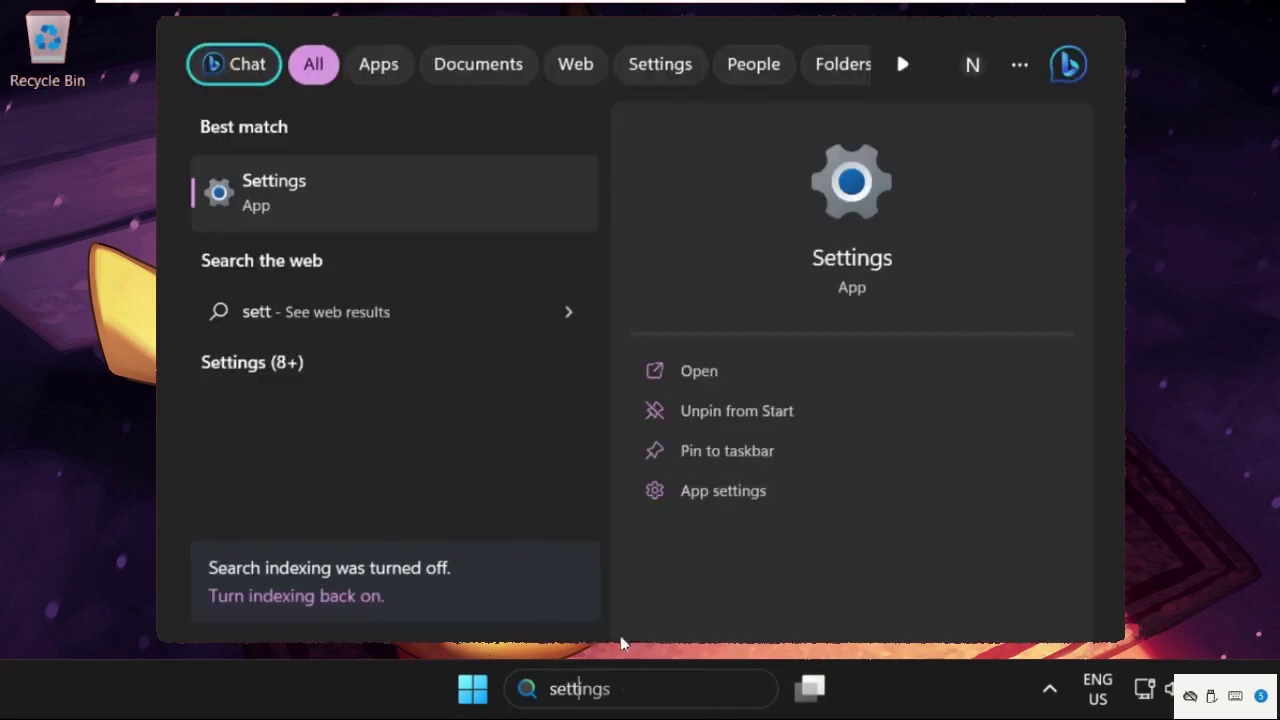
pyautogui.click(363, 202)
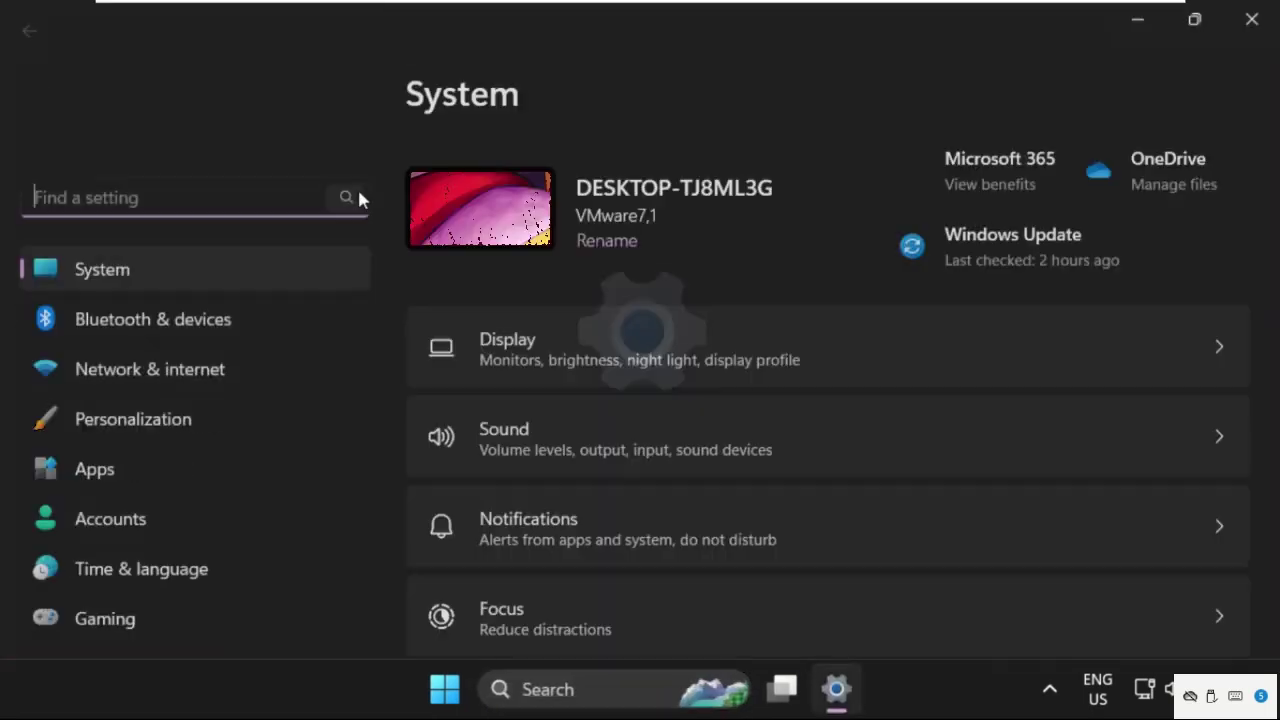
pyautogui.click(131, 378)
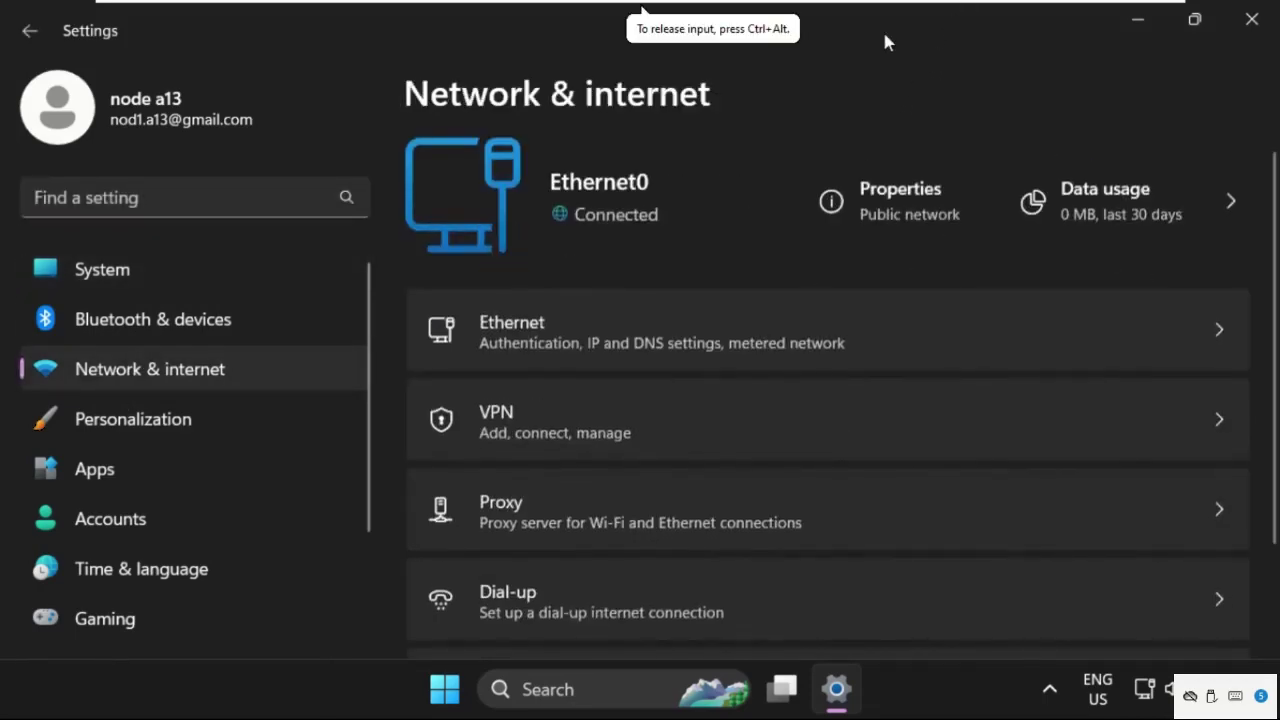
pyautogui.doubleClick(881, 22)
pyautogui.scroll(-2, 613, 398)
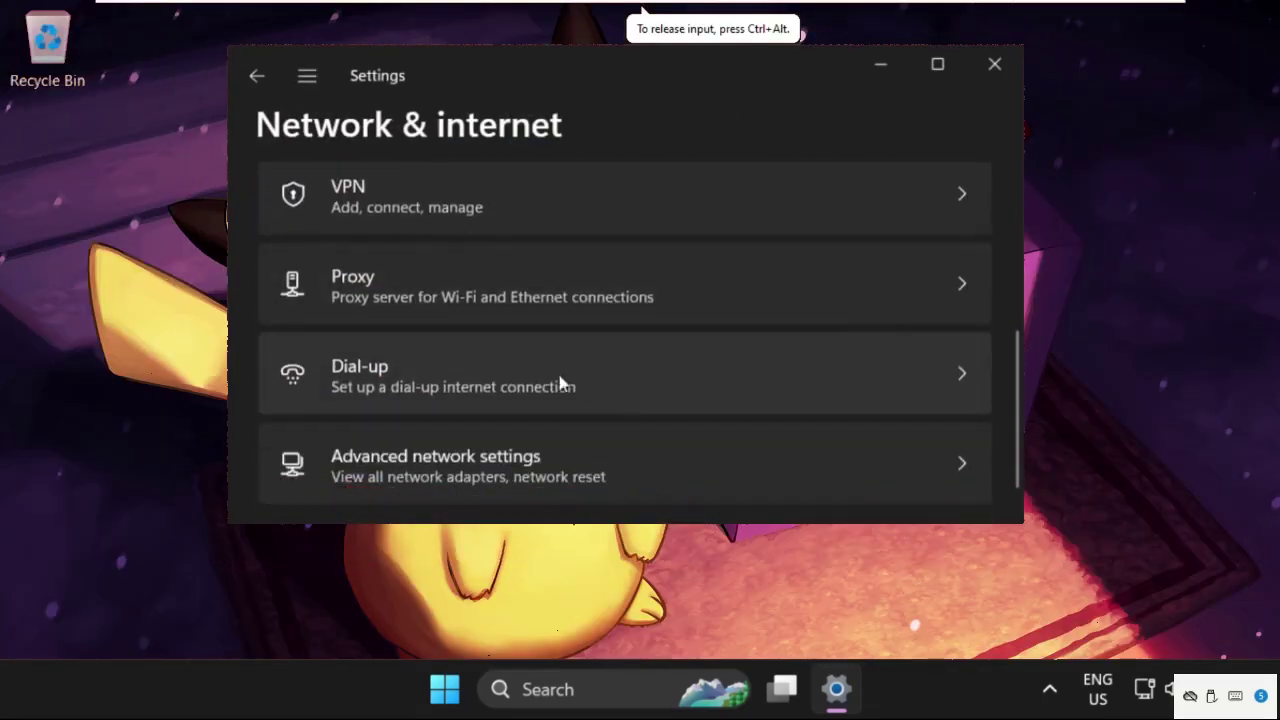
# Turn off Automatically detect settings on the Proxy page
pyautogui.click(611, 301)
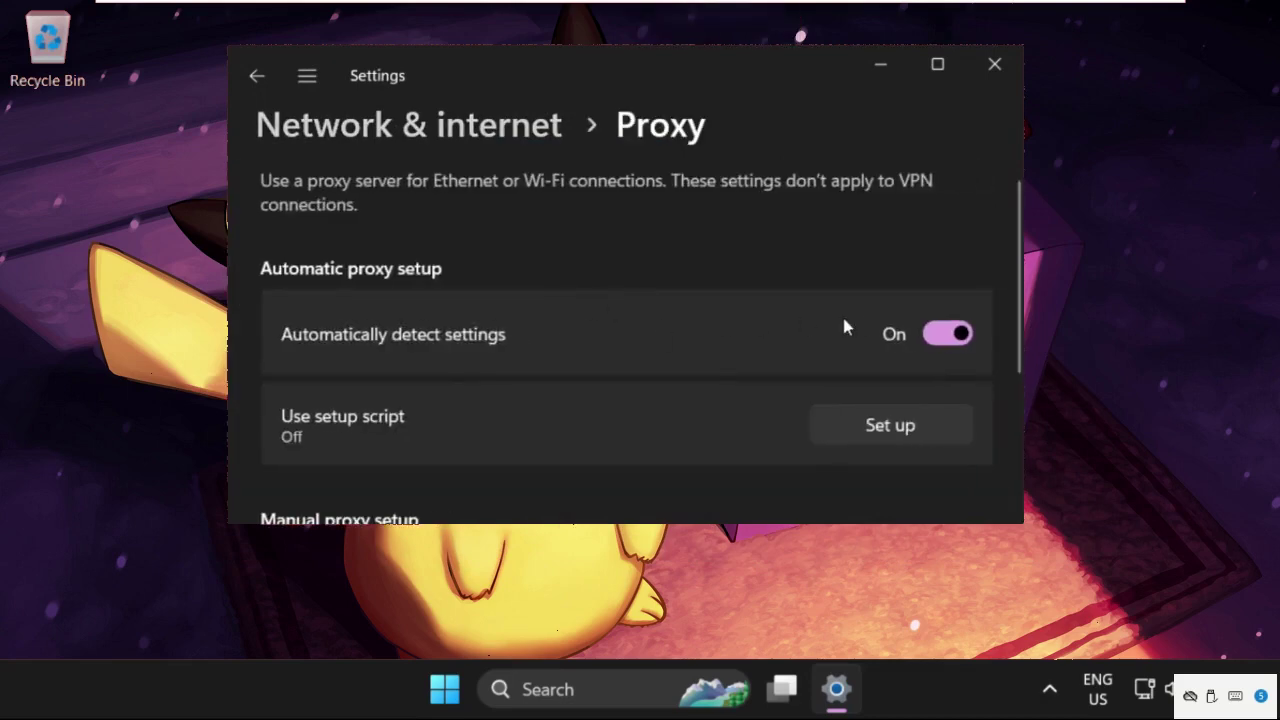
pyautogui.click(940, 335)
pyautogui.scroll(-1, 546, 404)
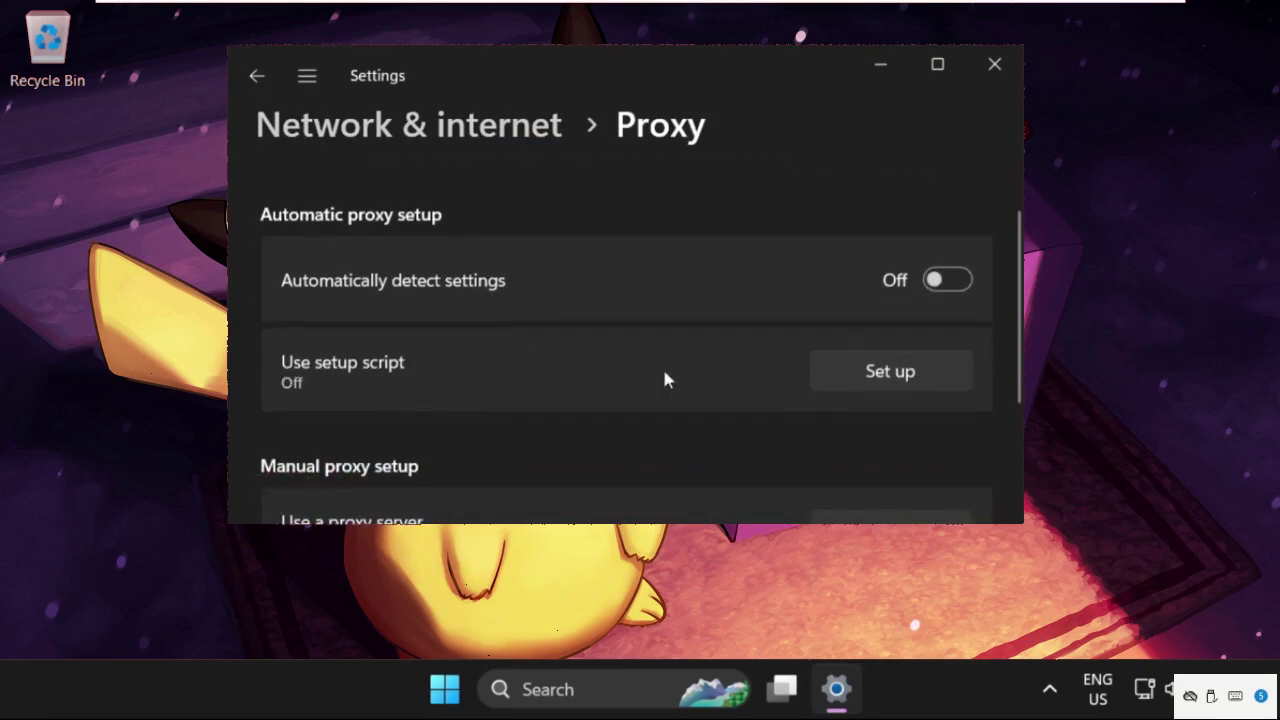
# Save the setup script and manual proxy server settings with both left off, then close Settings
pyautogui.click(872, 377)
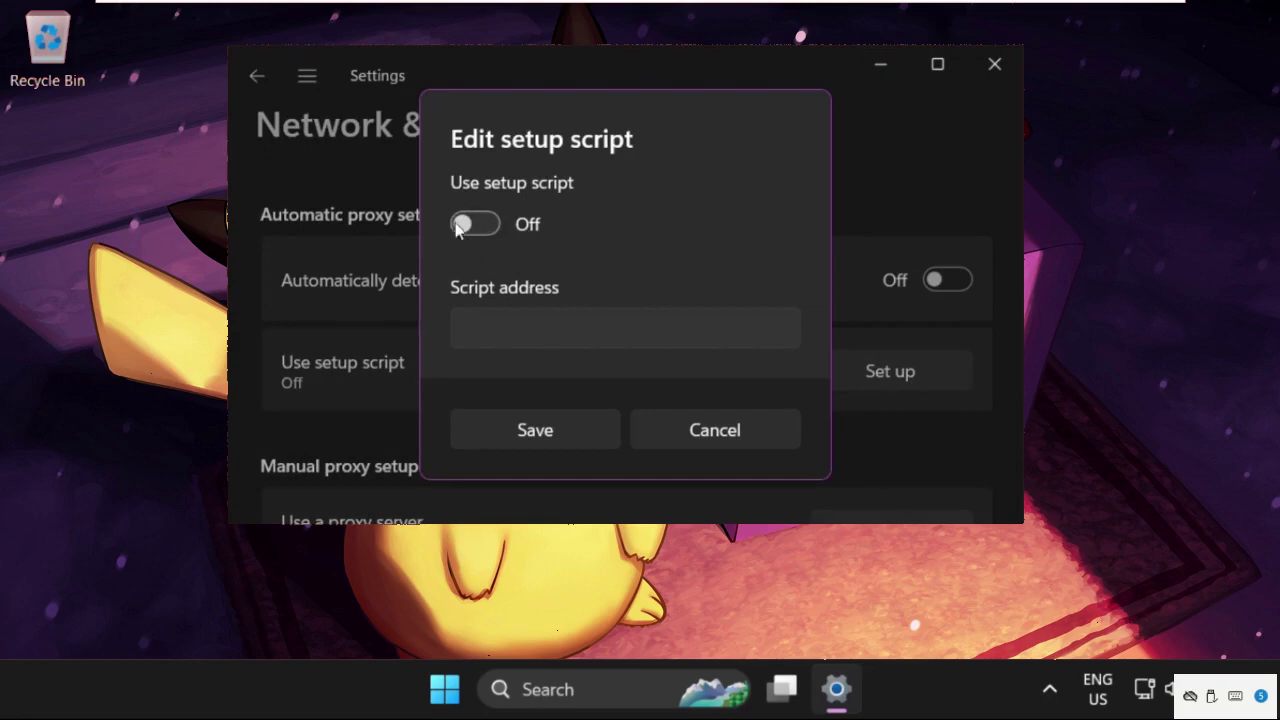
pyautogui.click(557, 434)
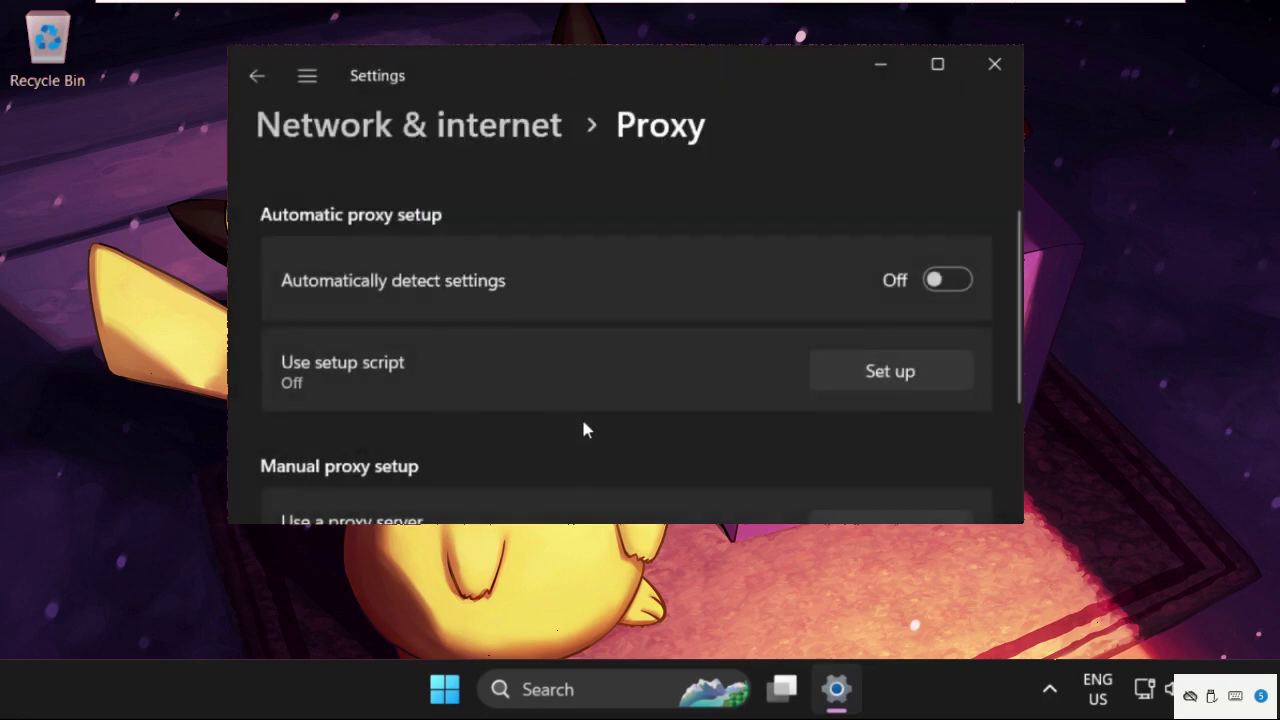
pyautogui.scroll(-2, 463, 438)
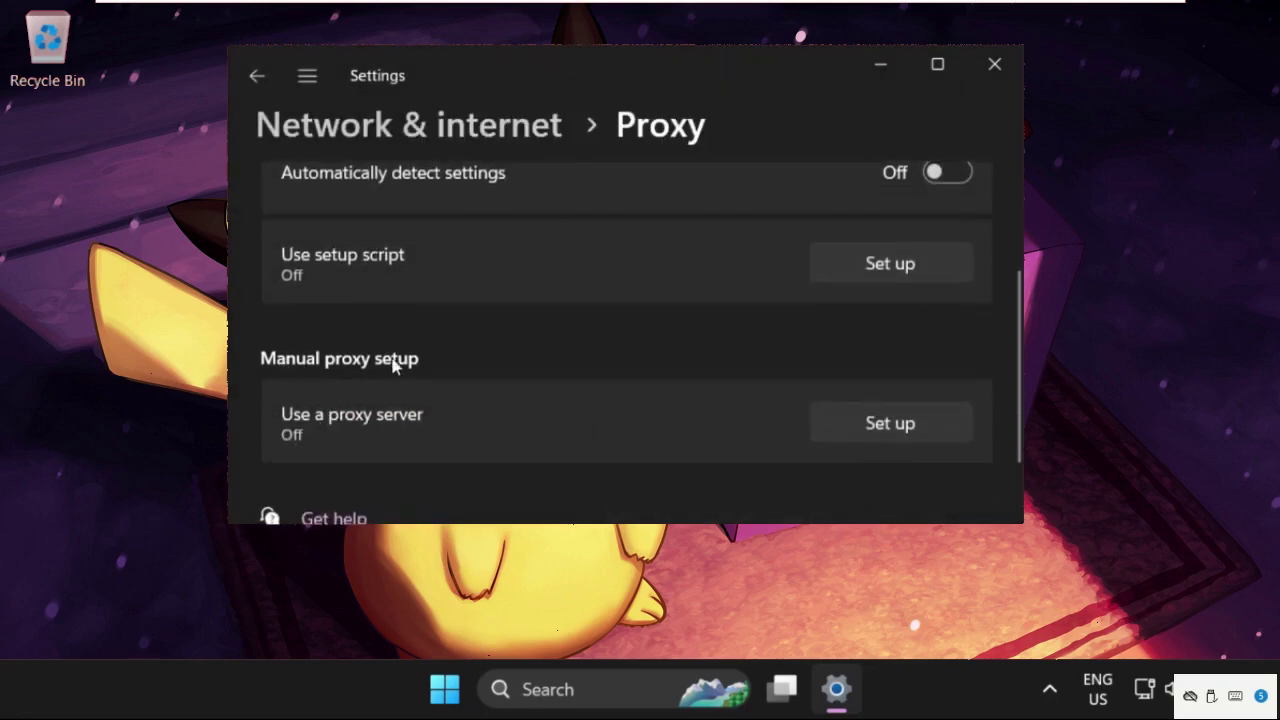
pyautogui.click(943, 426)
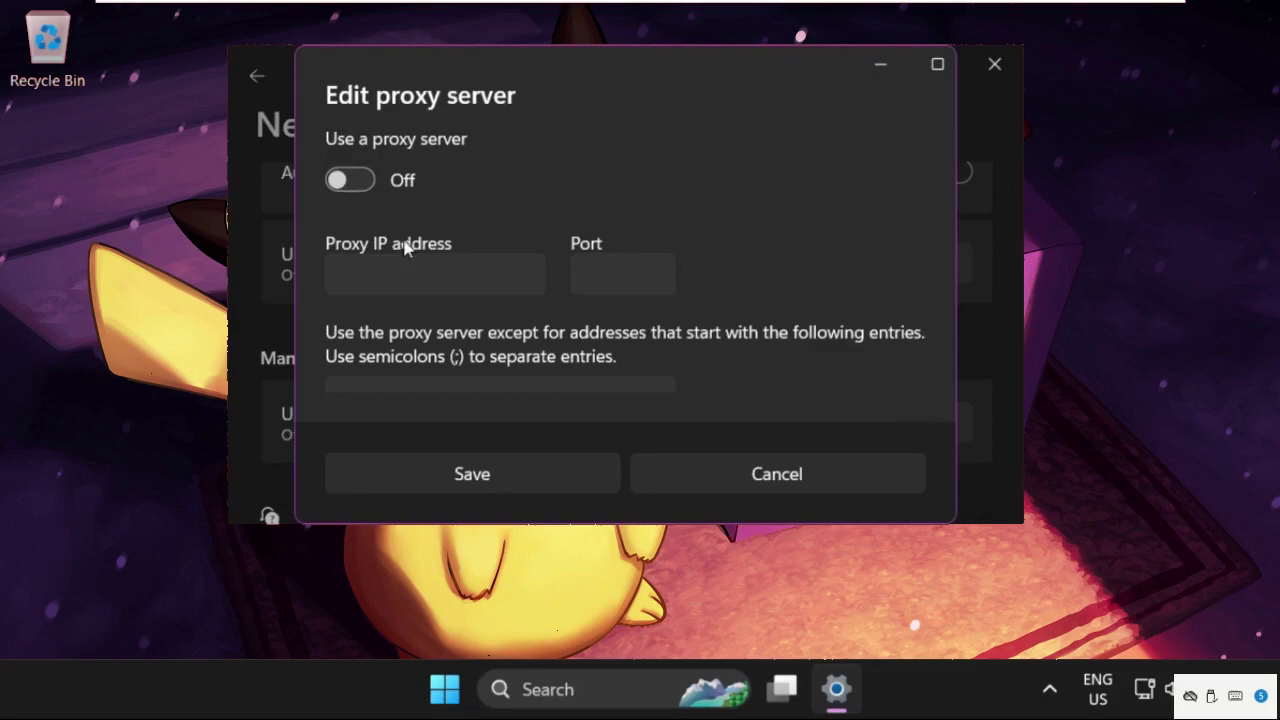
pyautogui.click(503, 478)
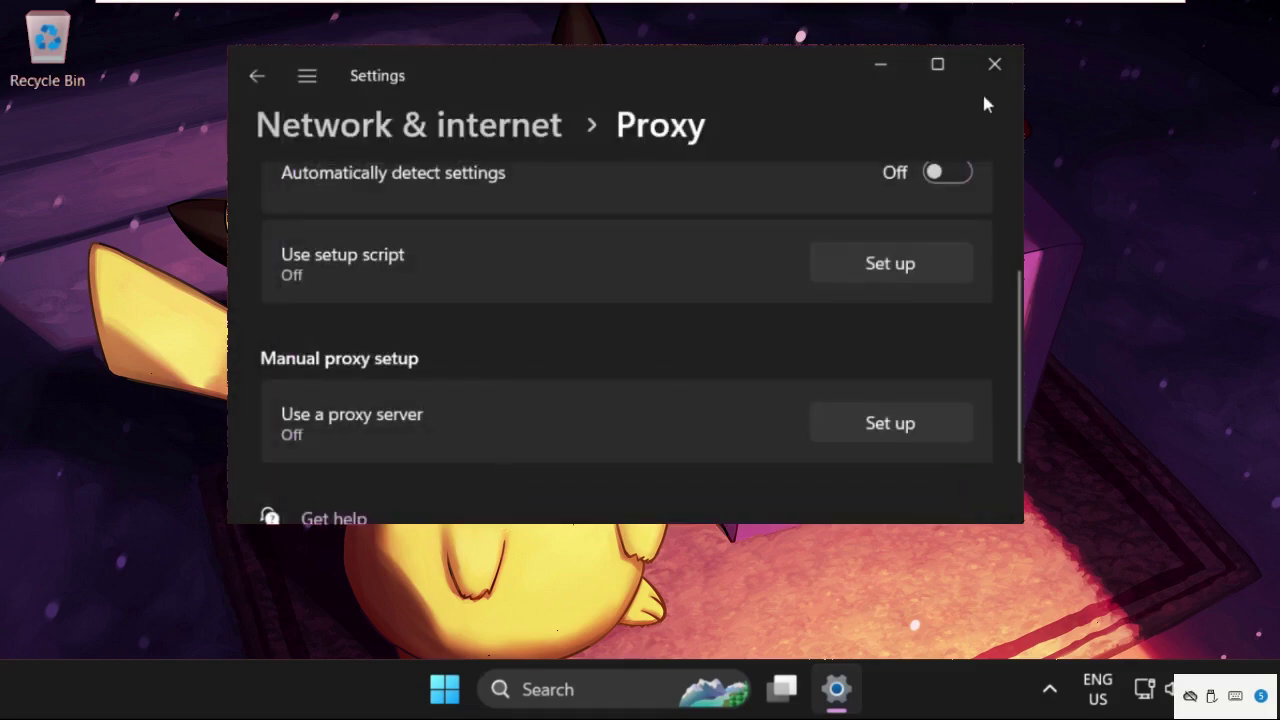
pyautogui.click(995, 68)
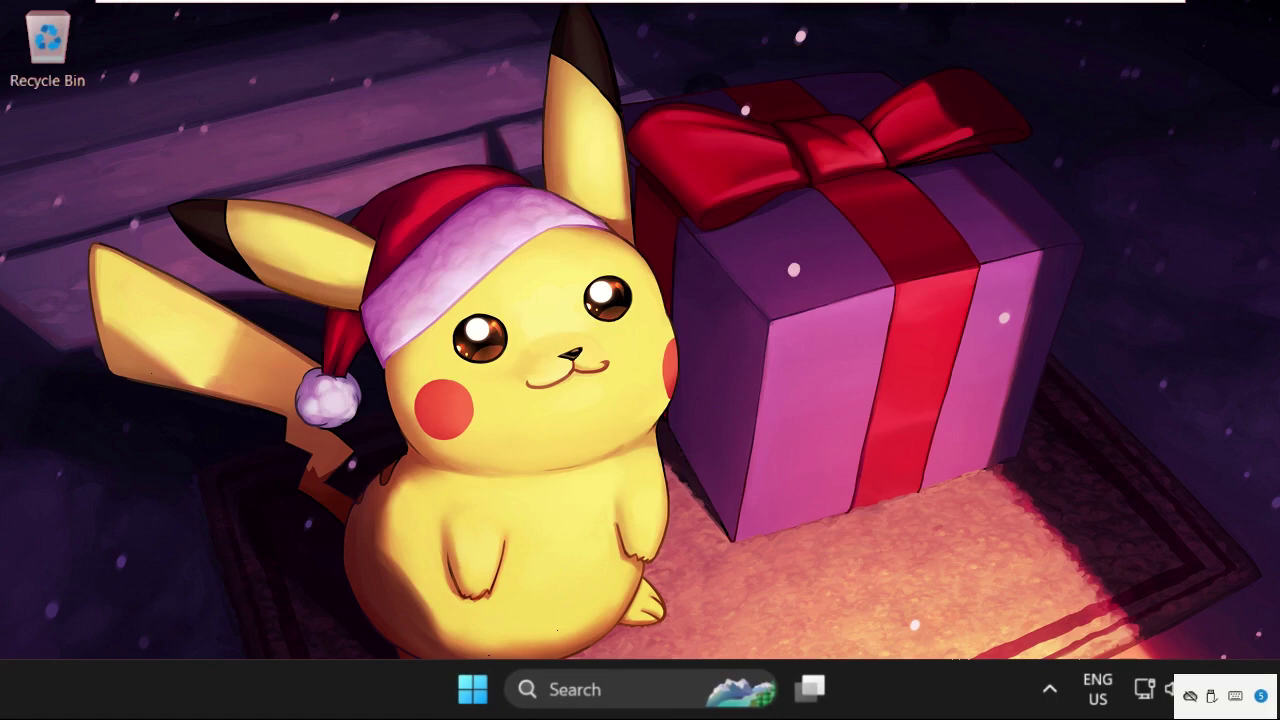
# Reopen Settings maximized and navigate to Network & internet > Advanced network settings, down to Network reset
pyautogui.click(576, 692)
pyautogui.write('sett')
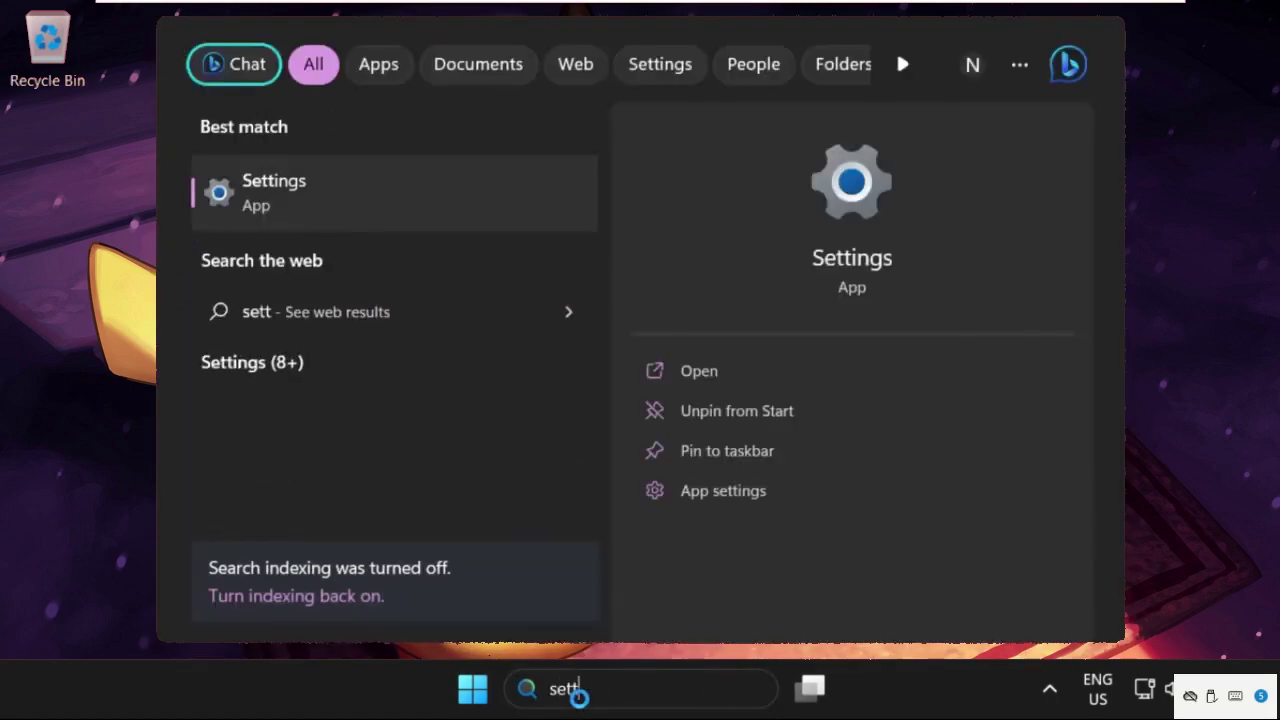
pyautogui.click(366, 205)
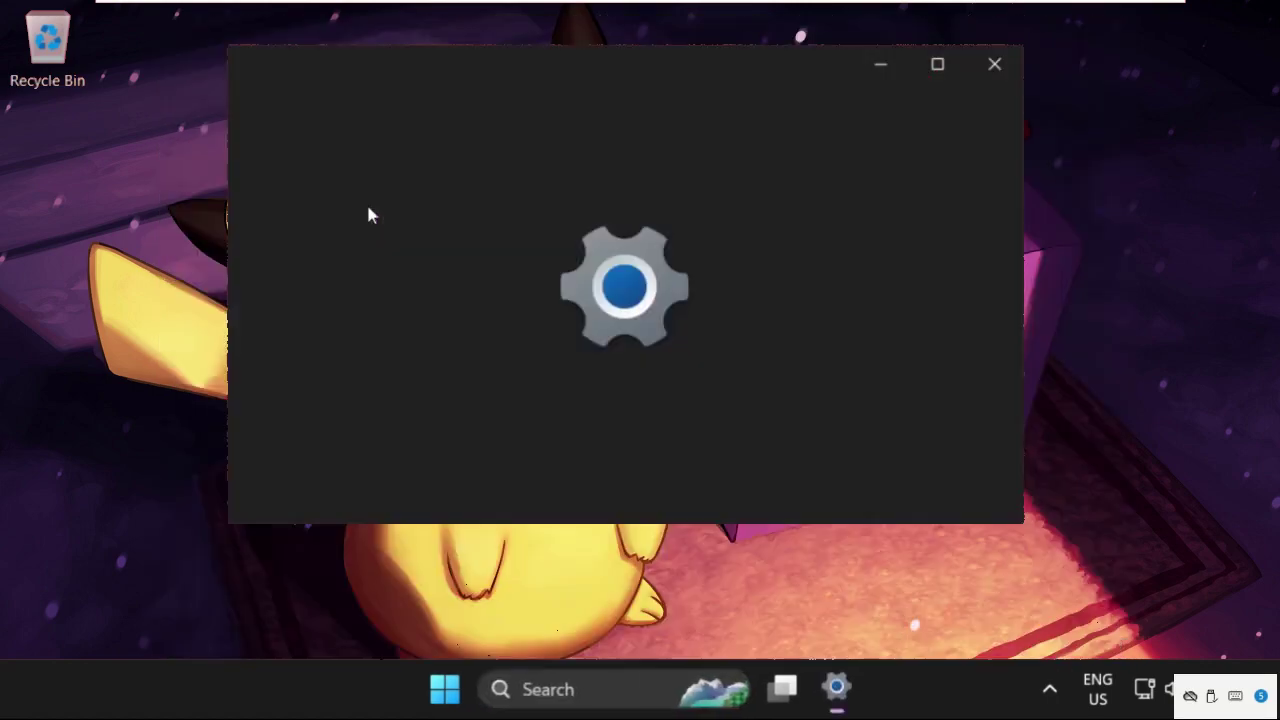
pyautogui.doubleClick(604, 70)
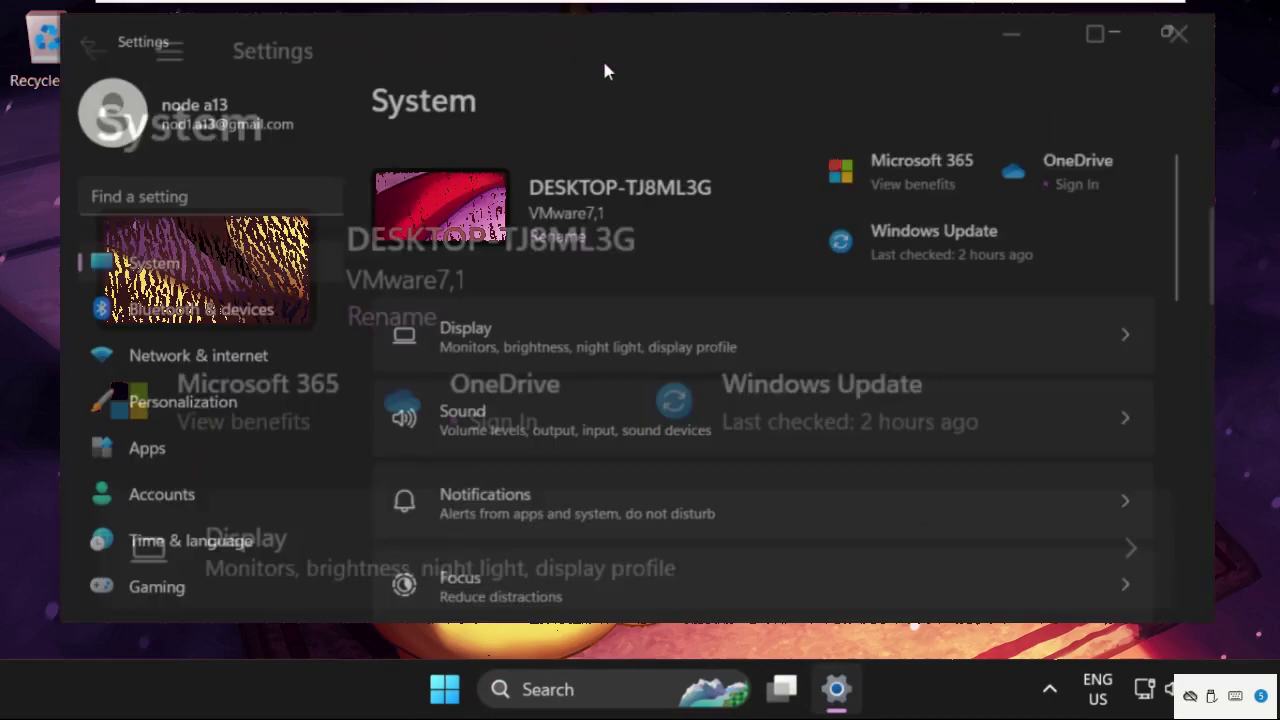
pyautogui.click(194, 369)
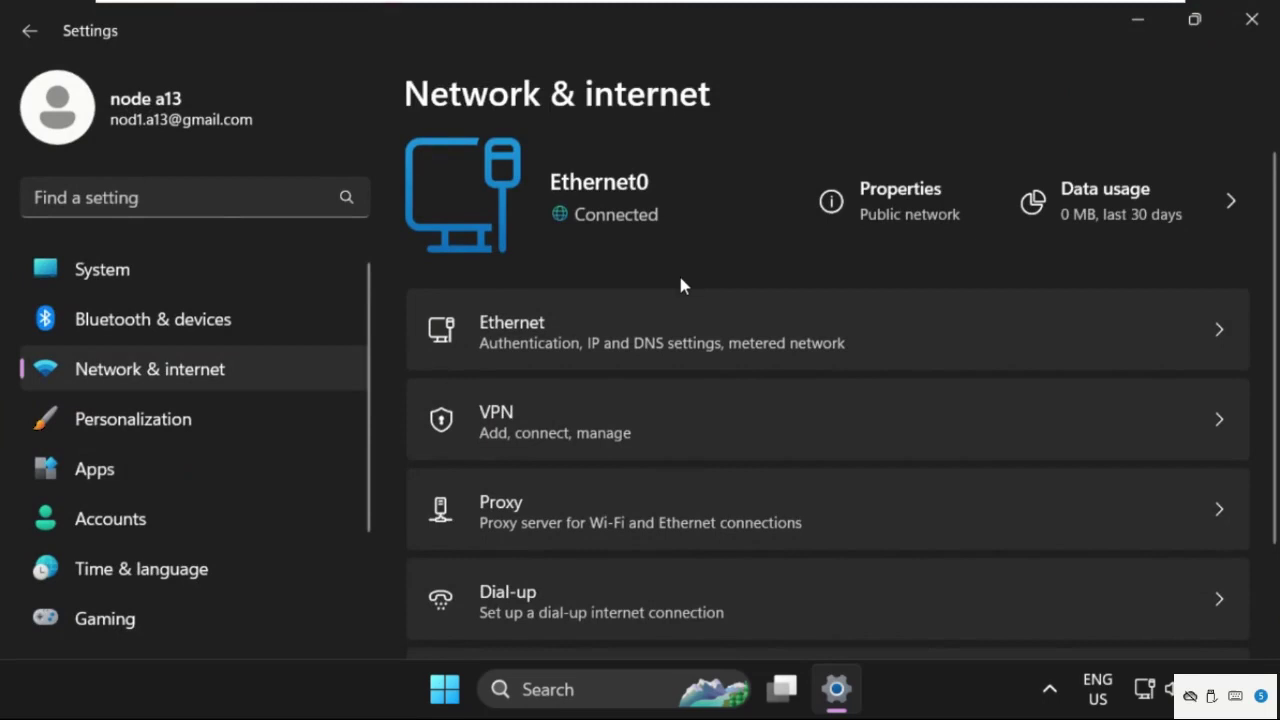
pyautogui.scroll(-3, 678, 290)
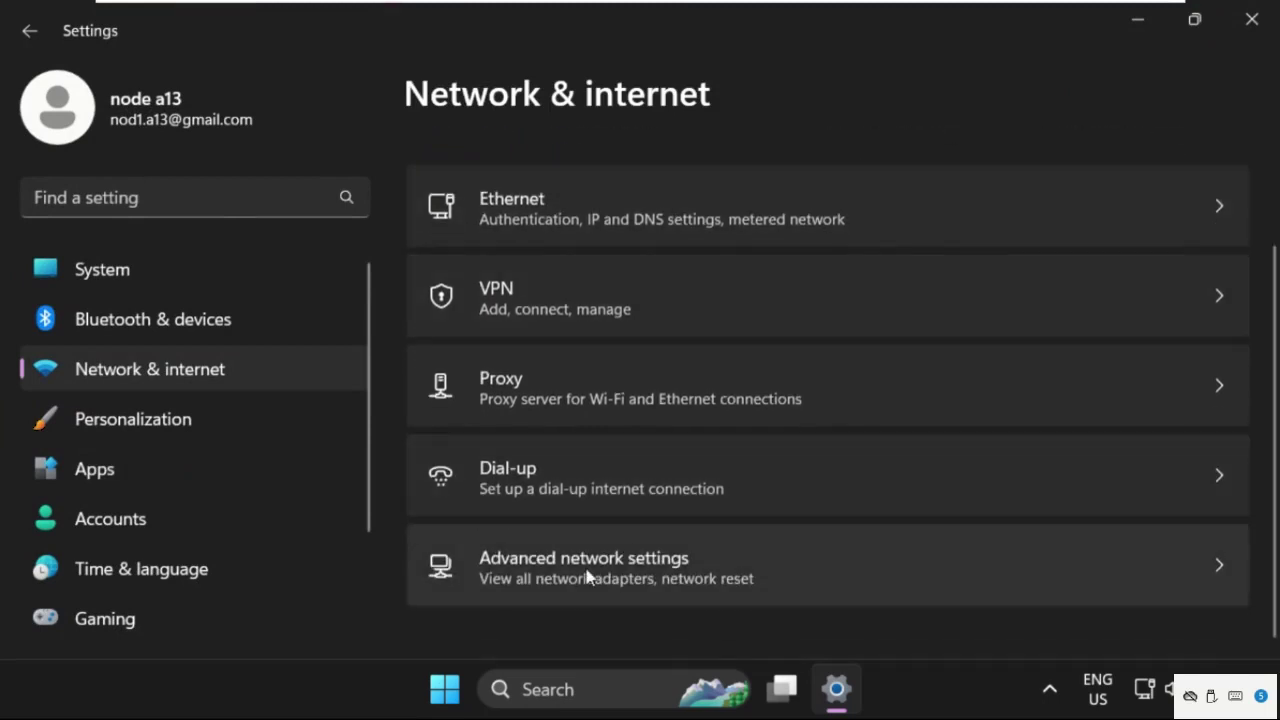
pyautogui.click(588, 572)
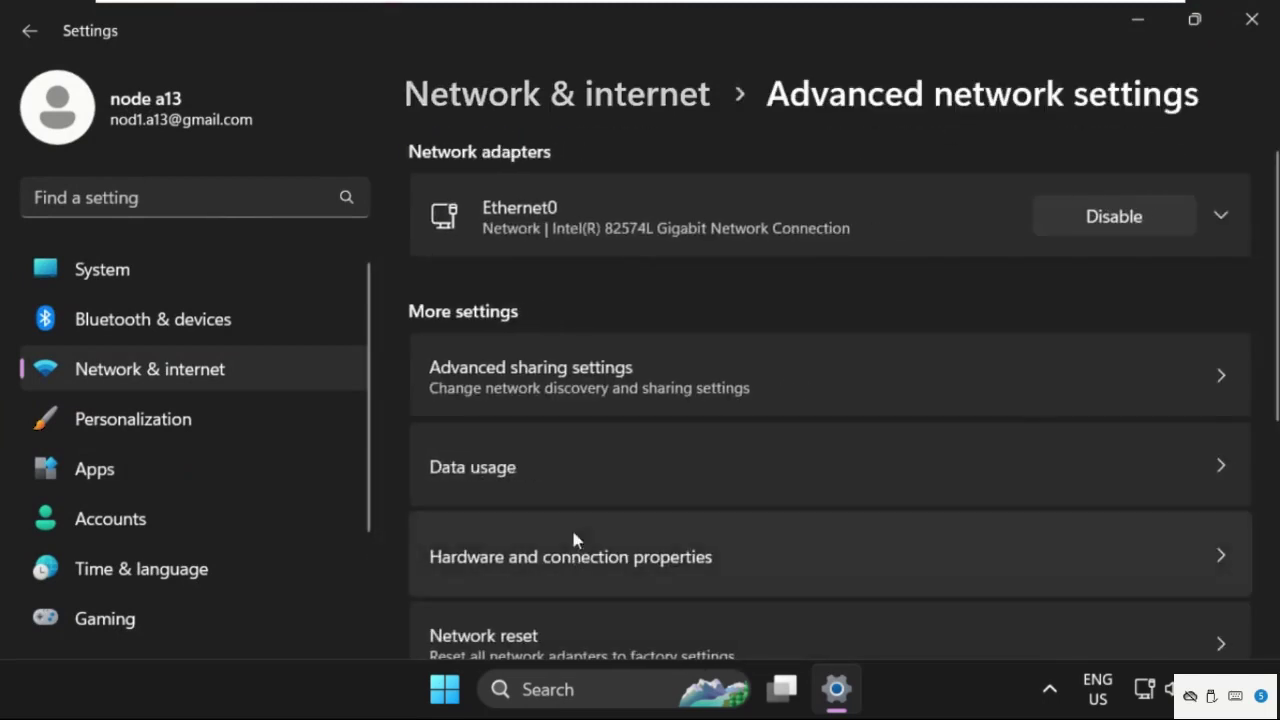
pyautogui.scroll(-3, 587, 418)
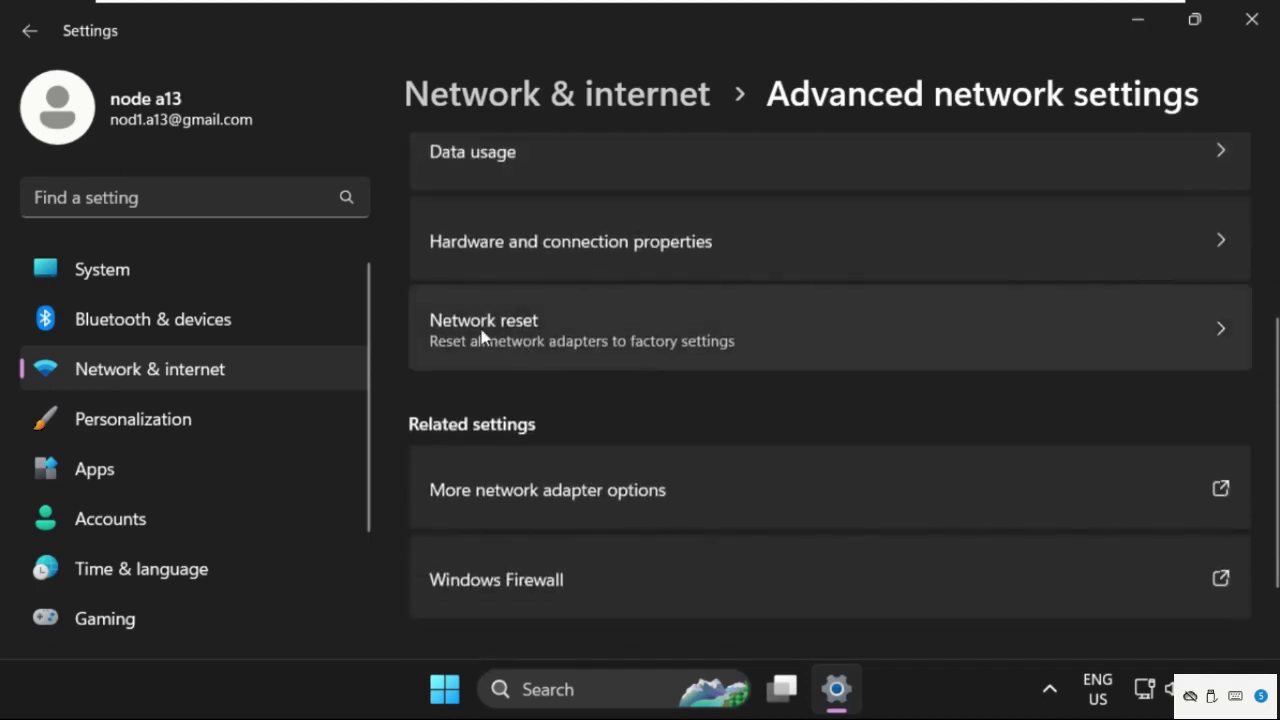
# Reset the network now, confirm with Yes, dismiss the sign-out notice and close Settings
pyautogui.click(557, 339)
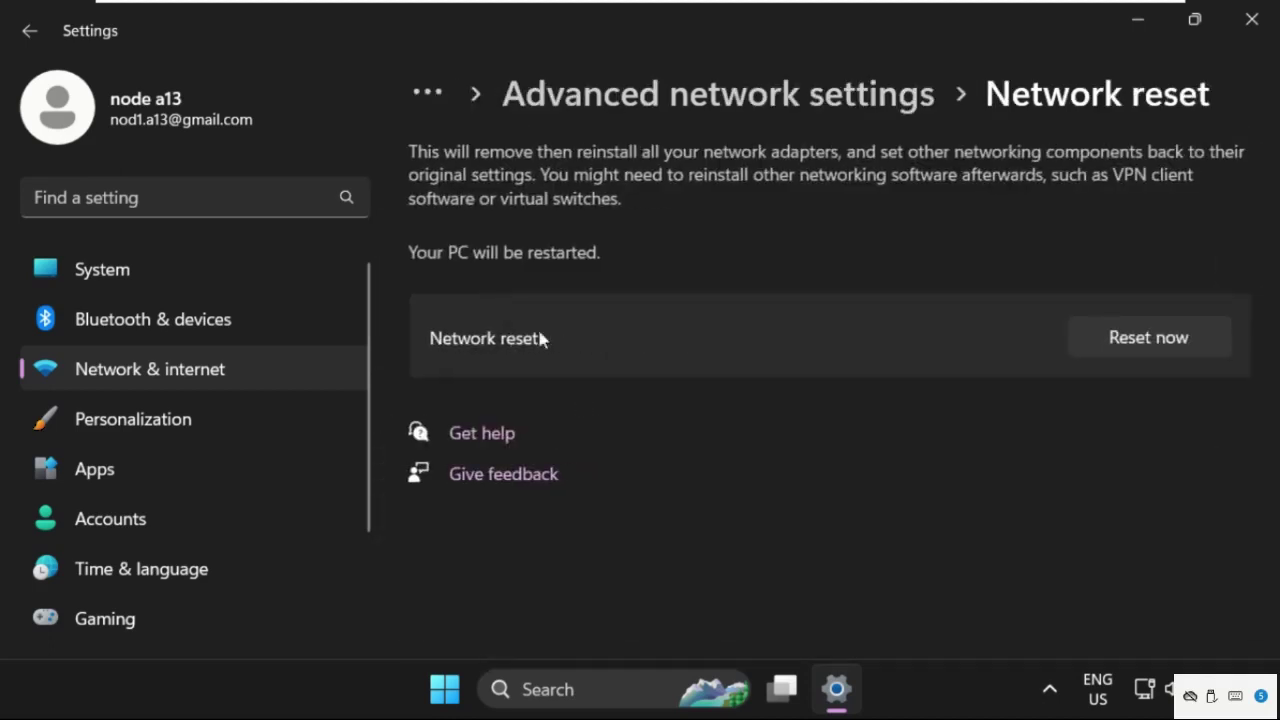
pyautogui.click(1150, 340)
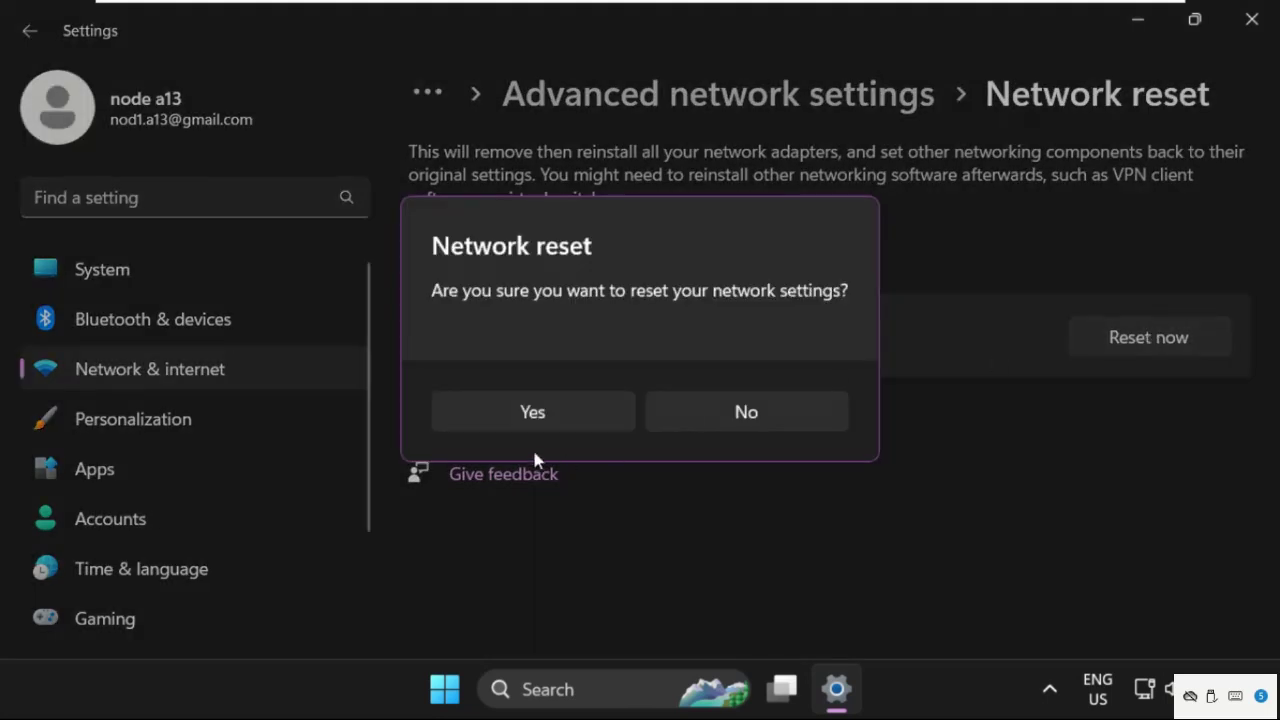
pyautogui.click(532, 418)
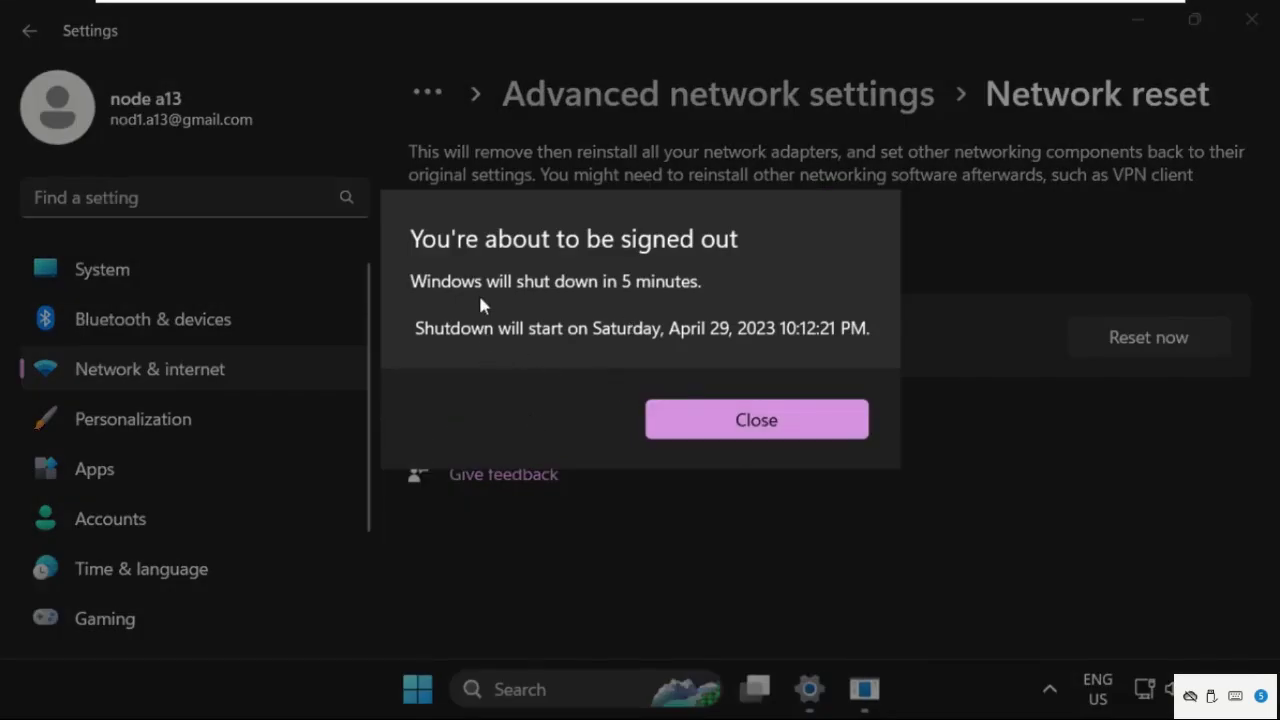
pyautogui.click(728, 430)
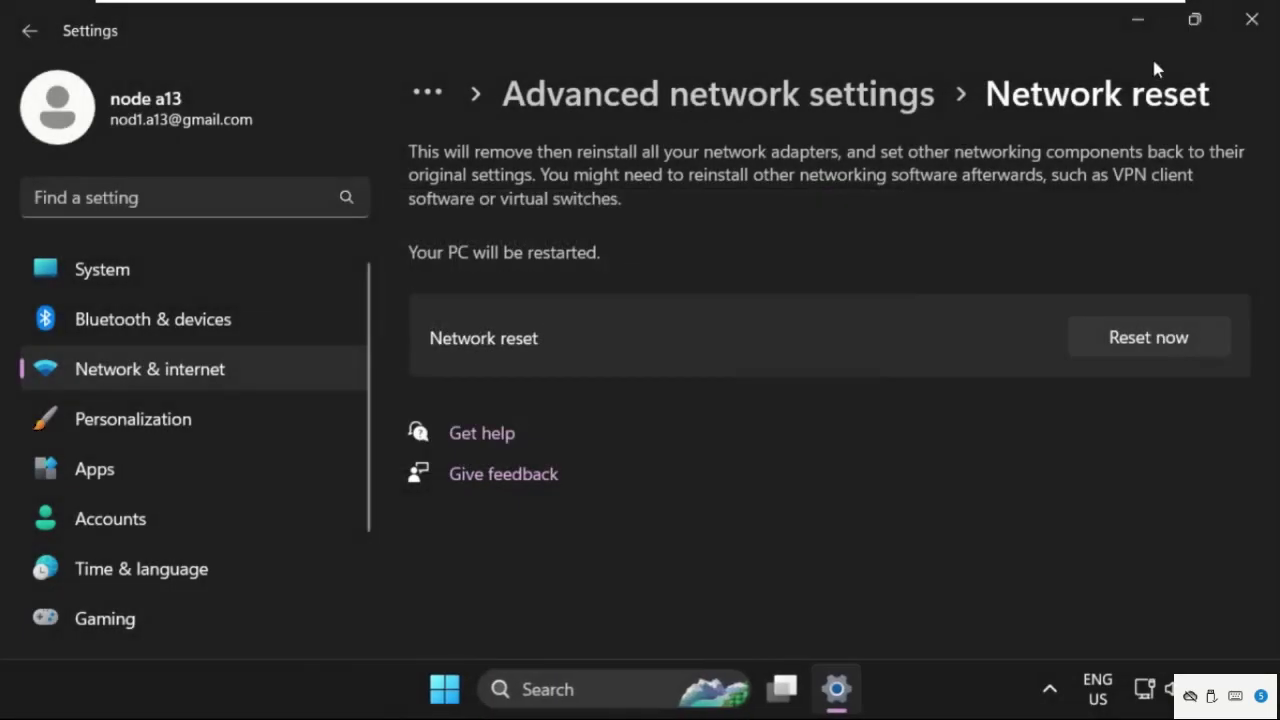
pyautogui.click(1250, 22)
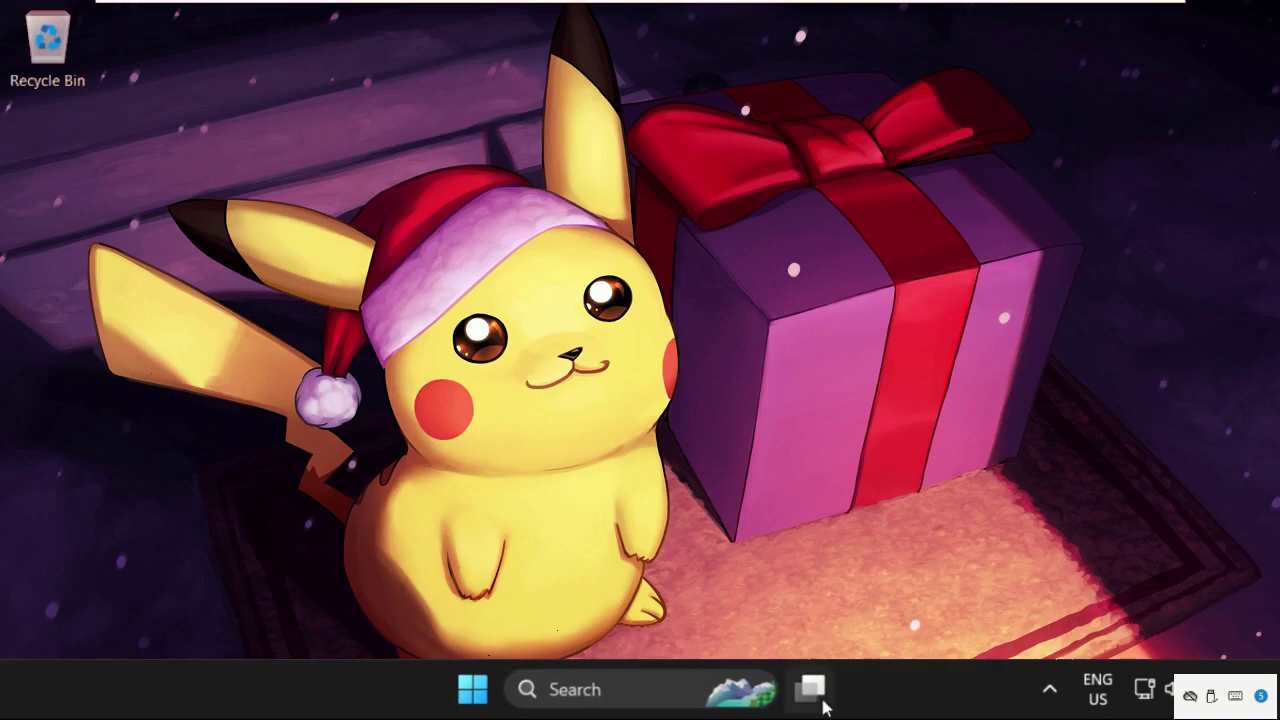
# Launch Task Manager from the taskbar menu and start a new task, browsing for its program
pyautogui.rightClick(900, 690)
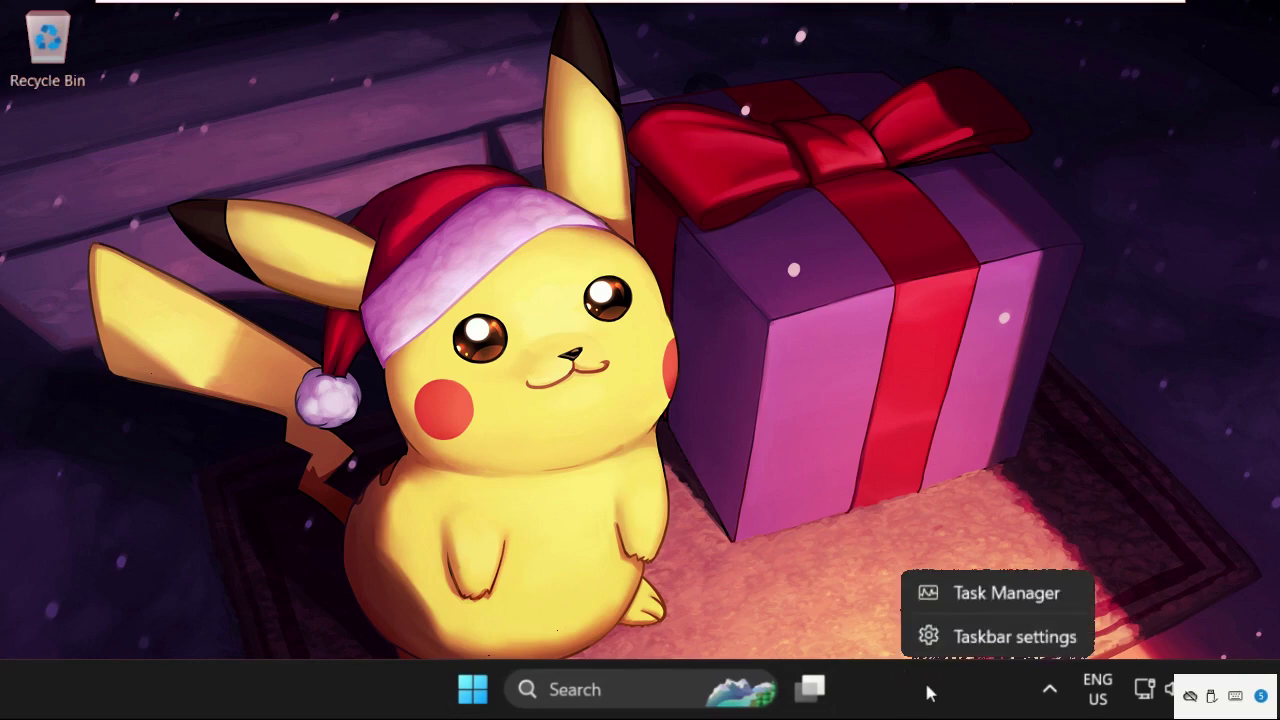
pyautogui.click(966, 596)
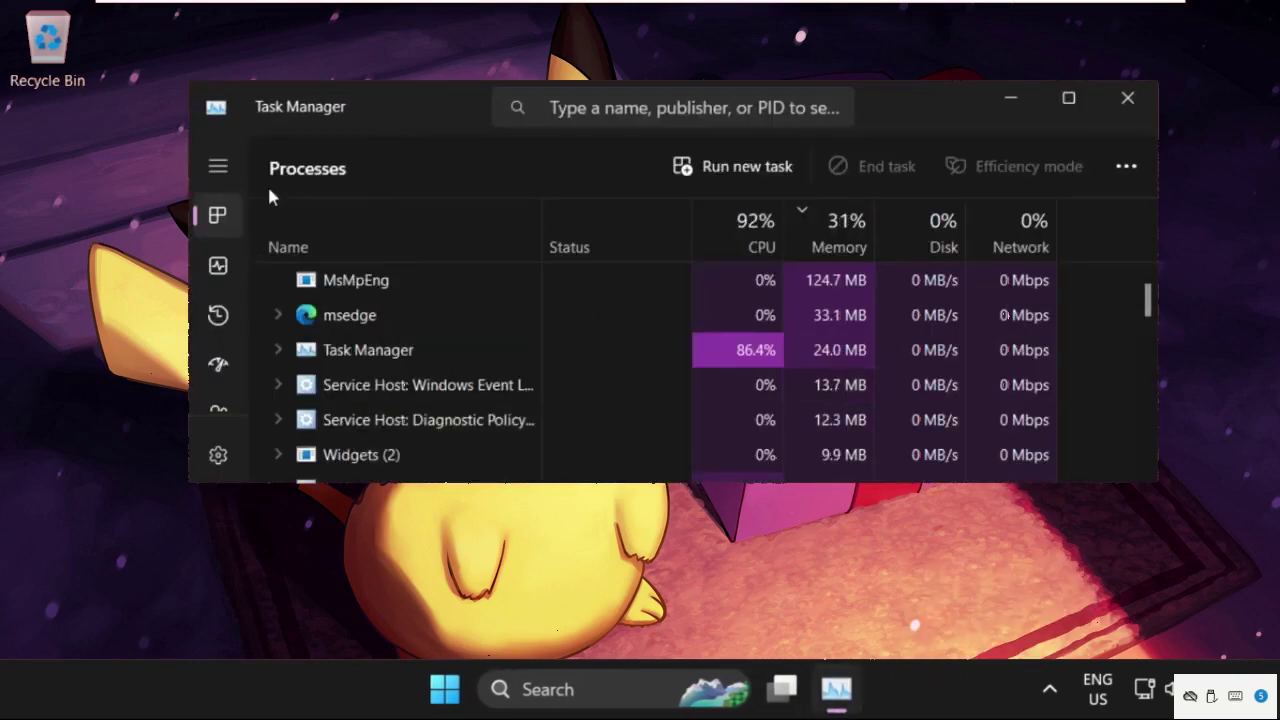
pyautogui.click(753, 169)
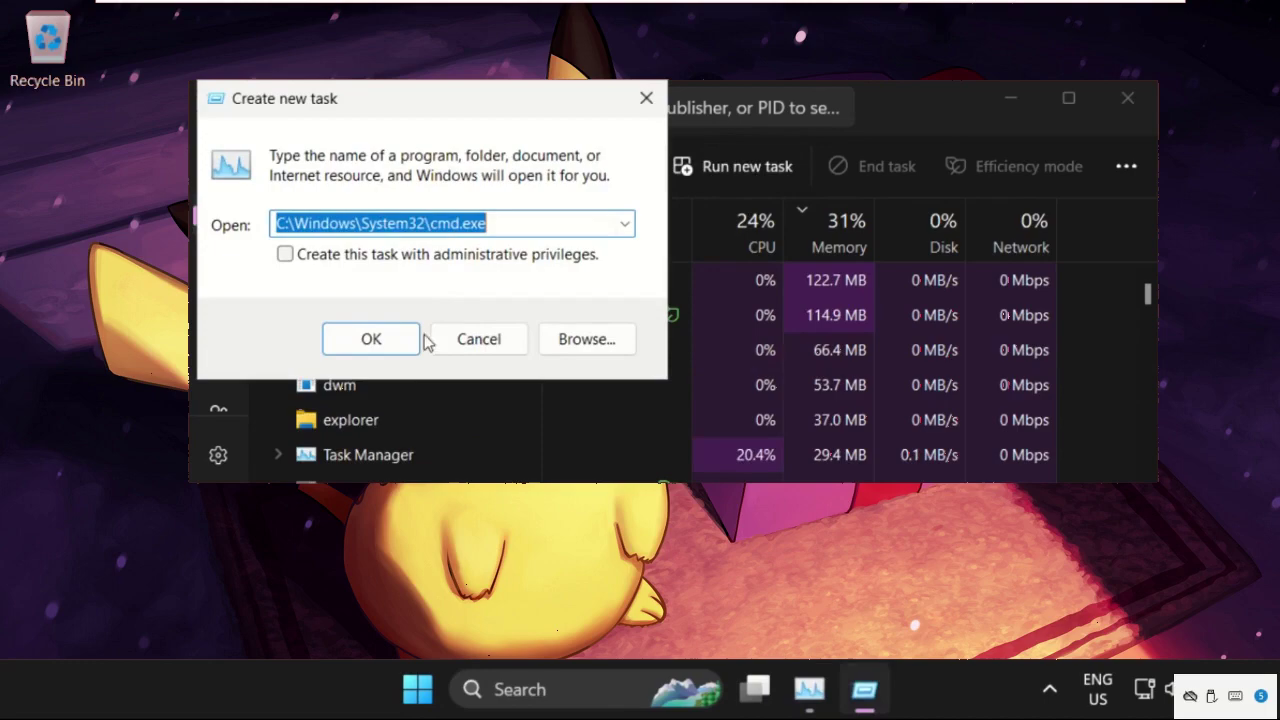
pyautogui.click(592, 345)
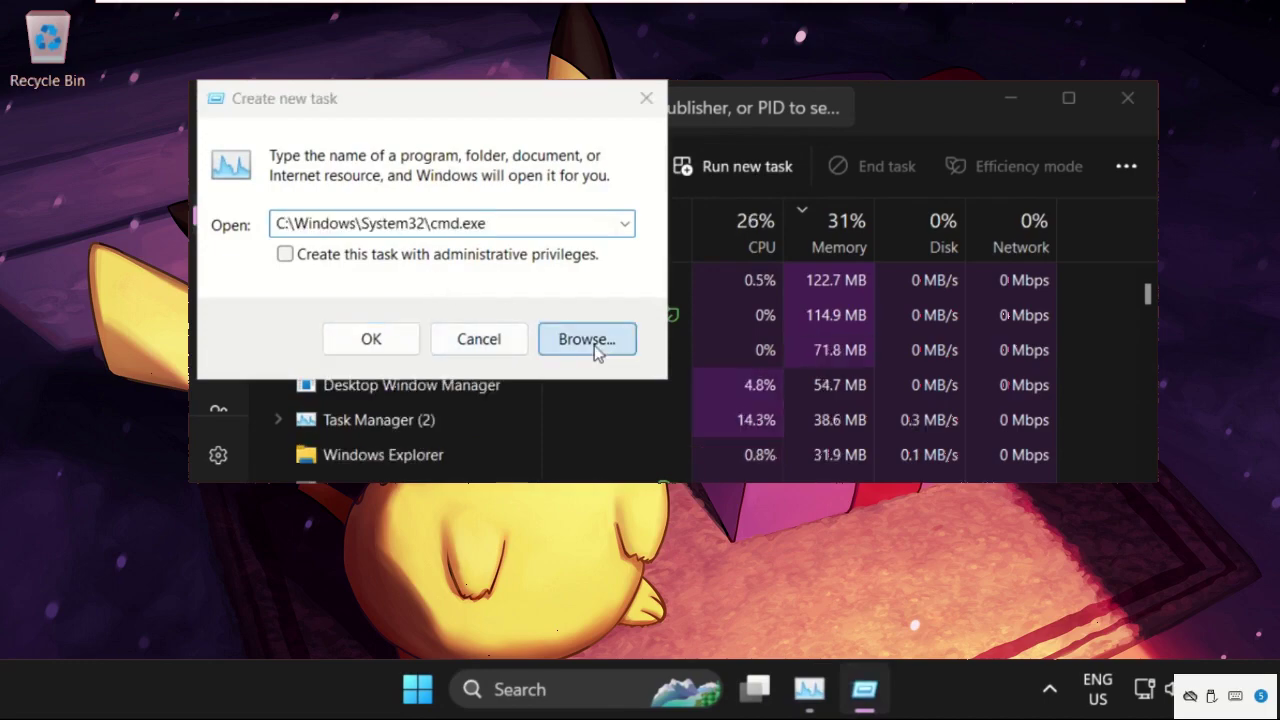
pyautogui.scroll(-20, 505, 392)
# Browse from This PC to the C:\Windows\System32 folder
pyautogui.click(320, 445)
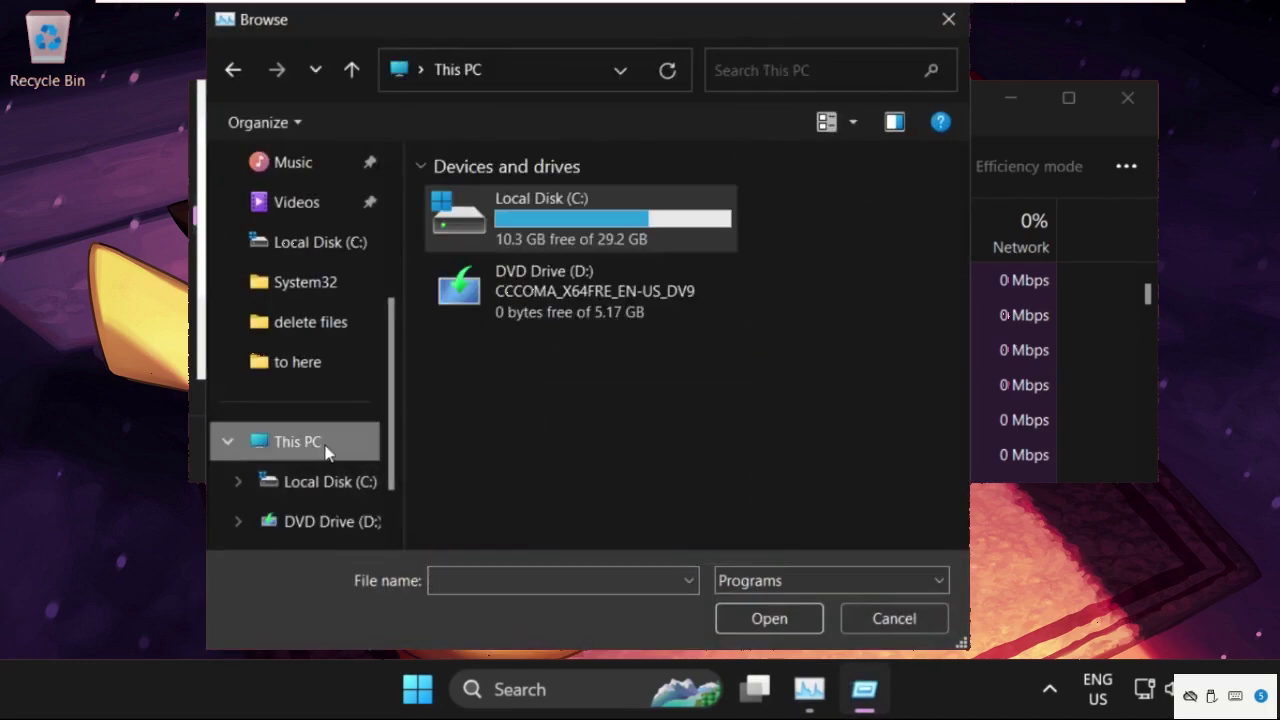
pyautogui.doubleClick(553, 244)
pyautogui.scroll(-2, 560, 330)
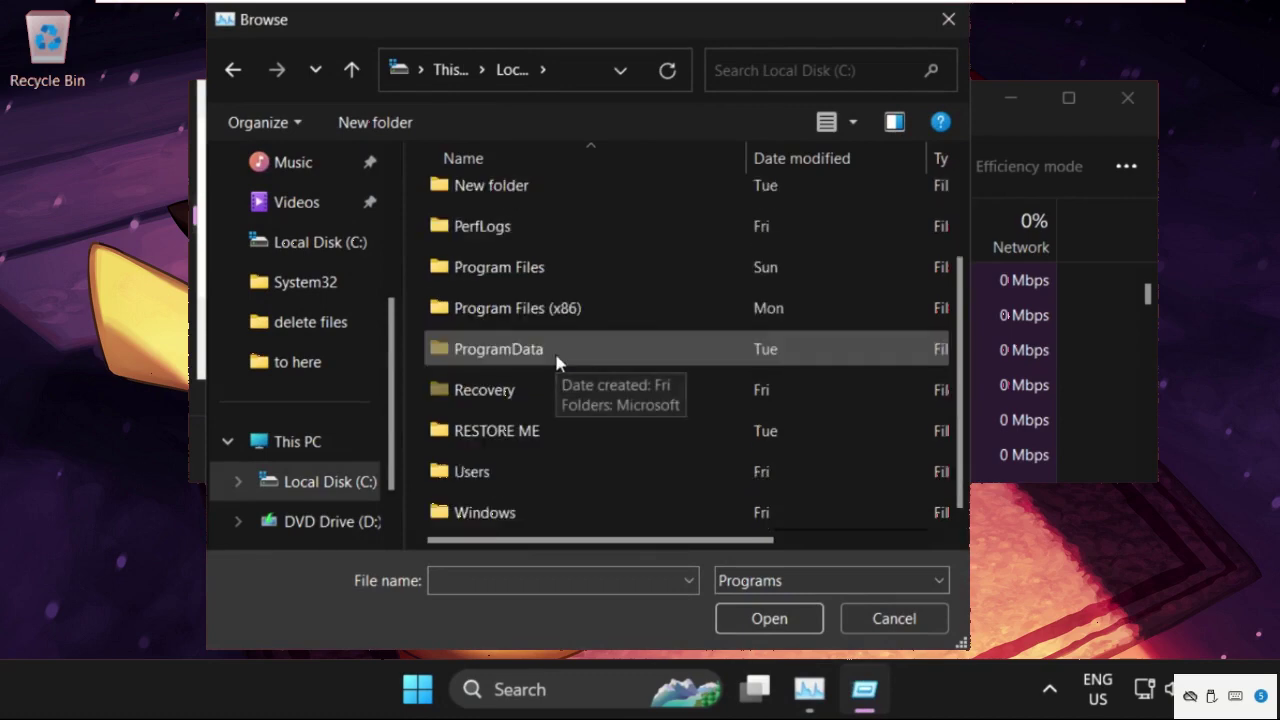
pyautogui.doubleClick(510, 513)
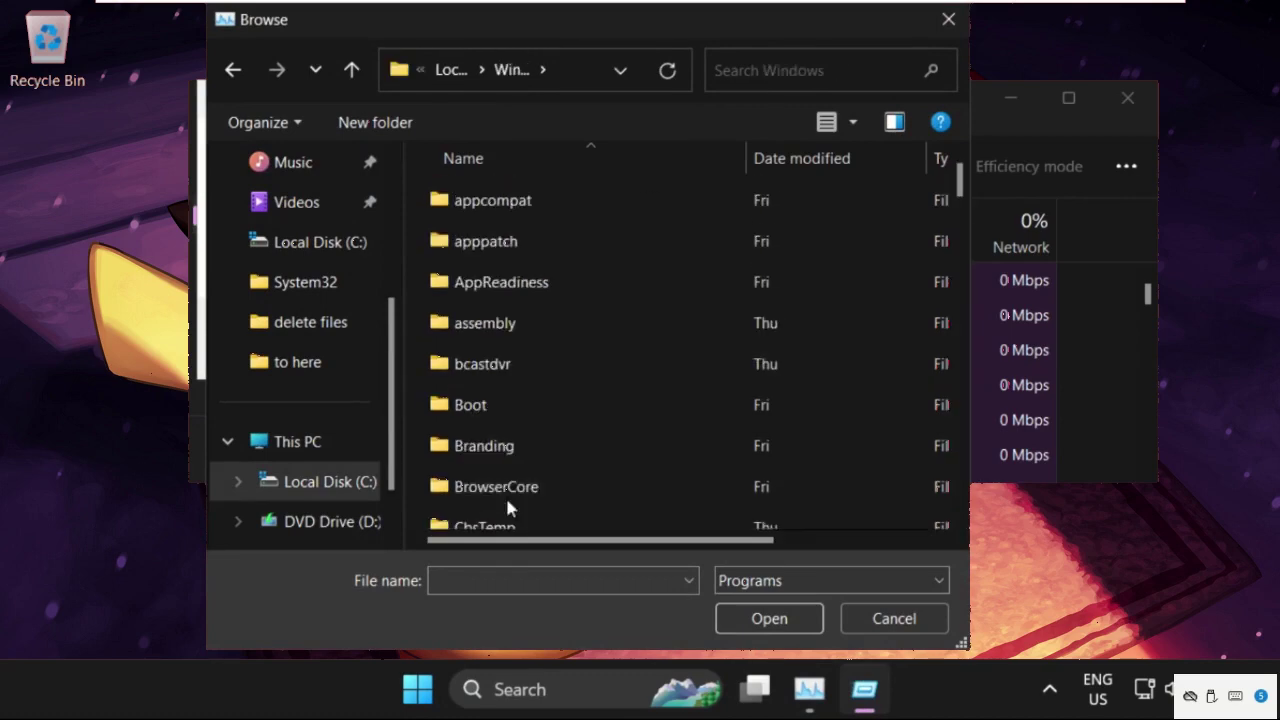
pyautogui.scroll(-20, 513, 422)
pyautogui.scroll(-3, 515, 432)
pyautogui.click(517, 433)
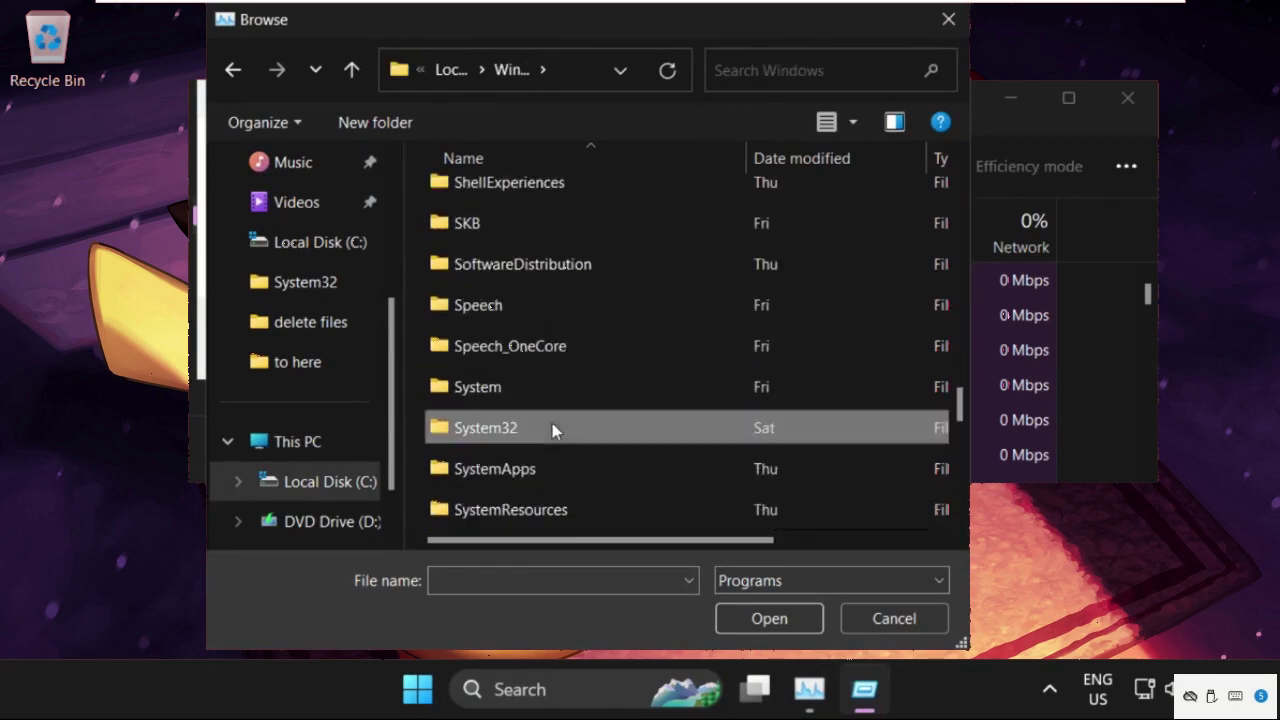
pyautogui.doubleClick(537, 431)
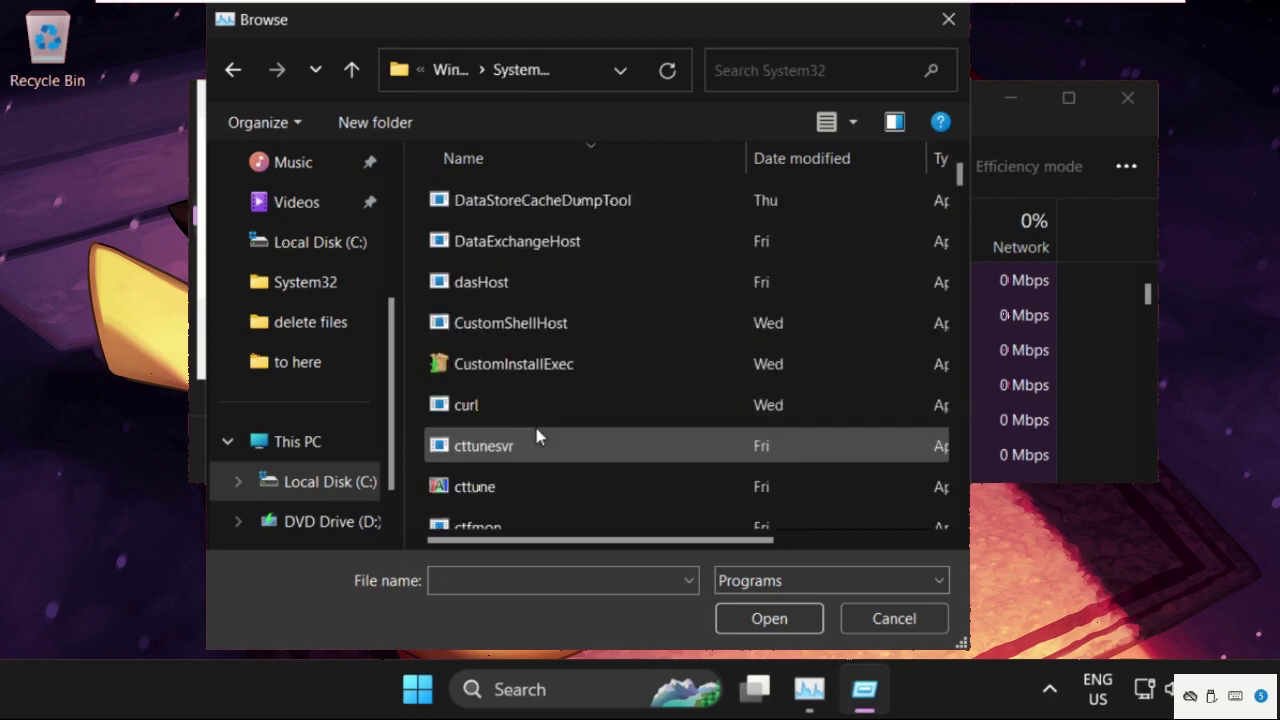
# Select cmd.exe in System32 as the new task's program
pyautogui.scroll(10, 537, 430)
pyautogui.click(538, 428)
pyautogui.press('c')
pyautogui.scroll(-6, 537, 416)
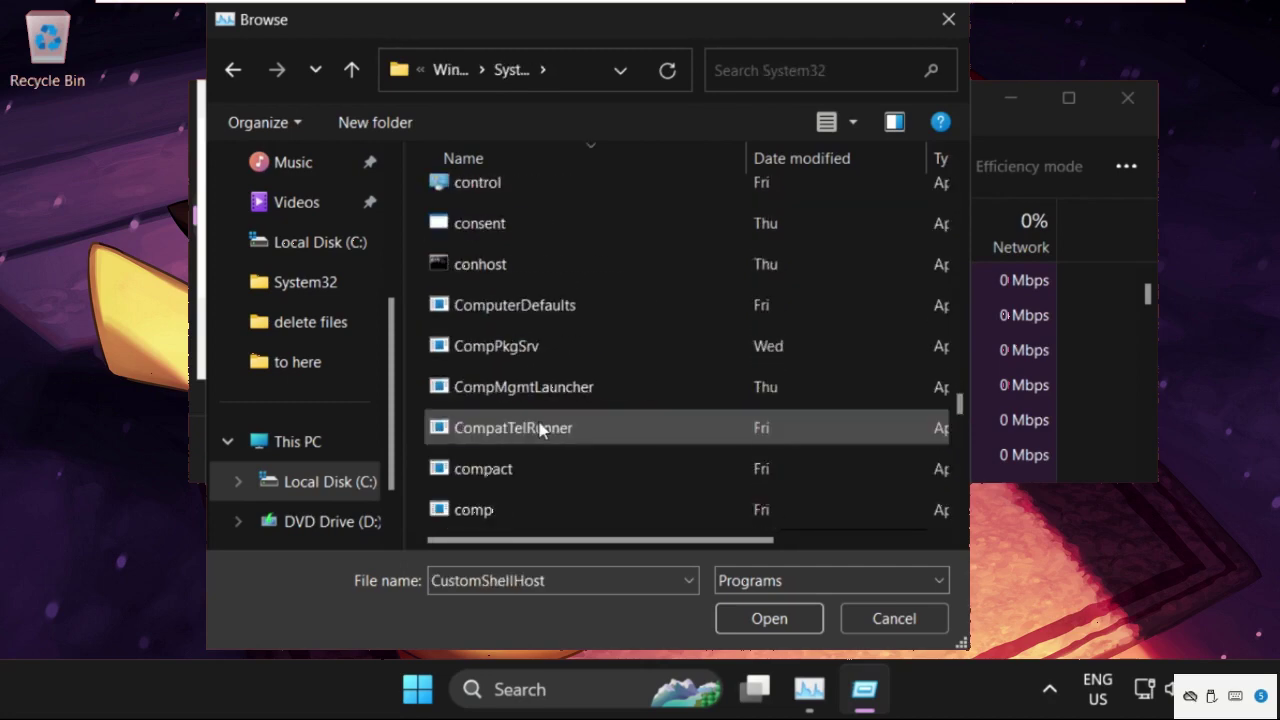
pyautogui.scroll(-3, 540, 430)
pyautogui.scroll(-1, 541, 428)
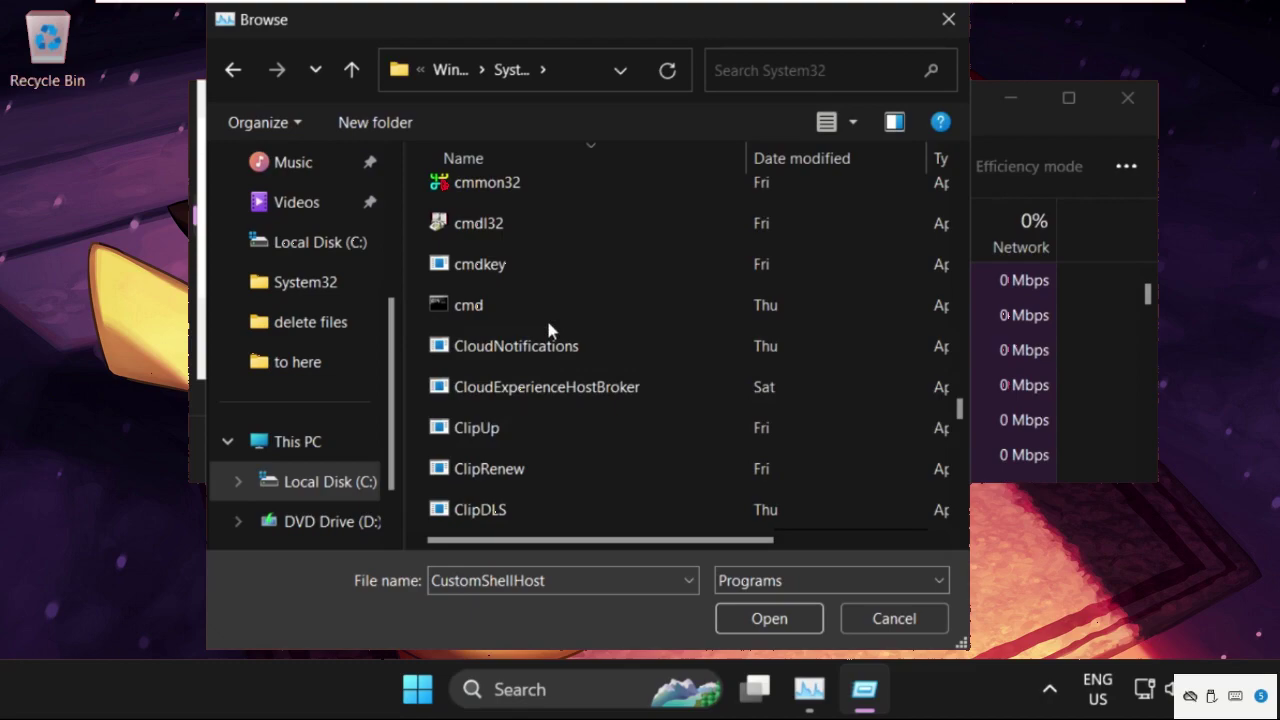
pyautogui.click(585, 307)
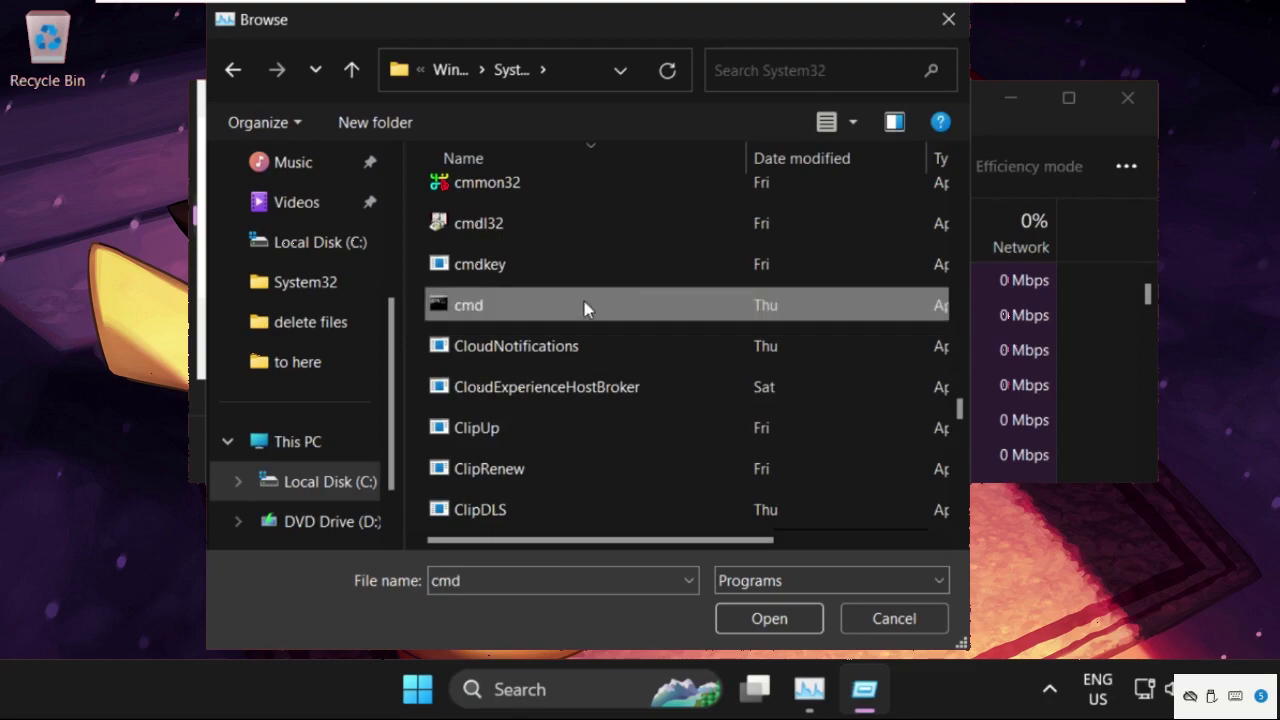
pyautogui.click(770, 617)
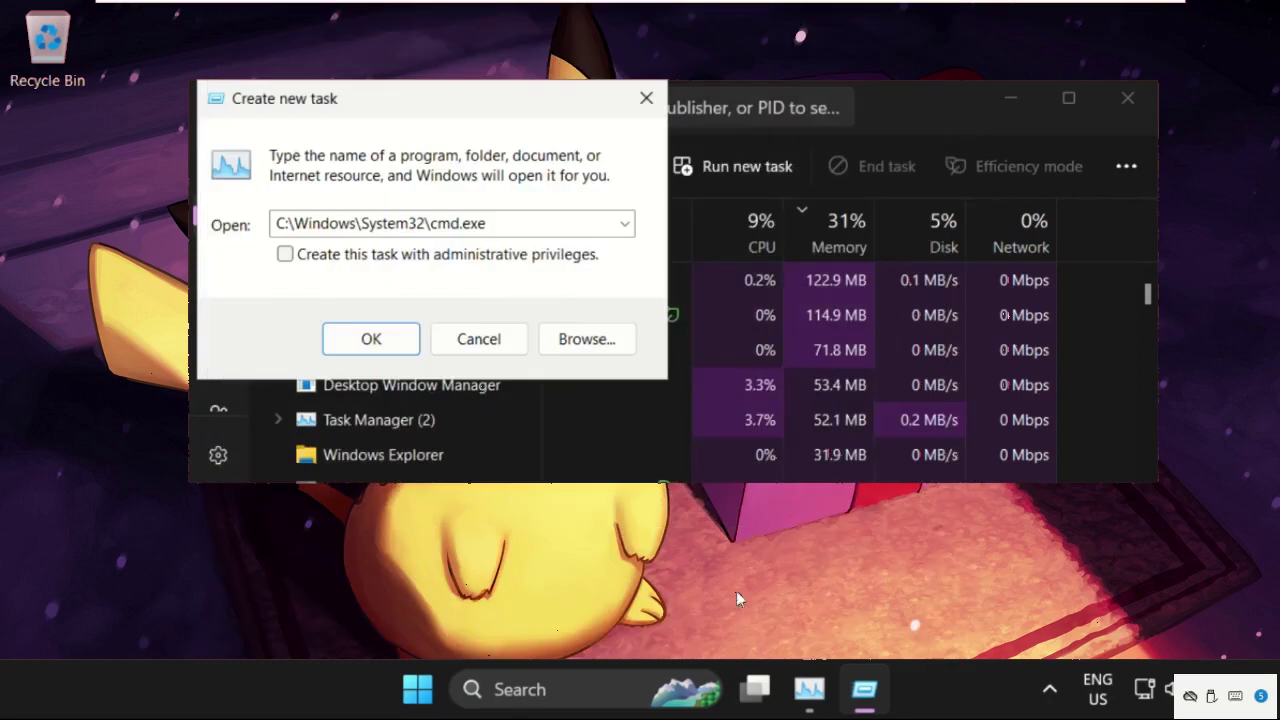
# Run cmd with administrative privileges, shrink and reposition its window, and close Task Manager
pyautogui.click(422, 258)
pyautogui.click(381, 345)
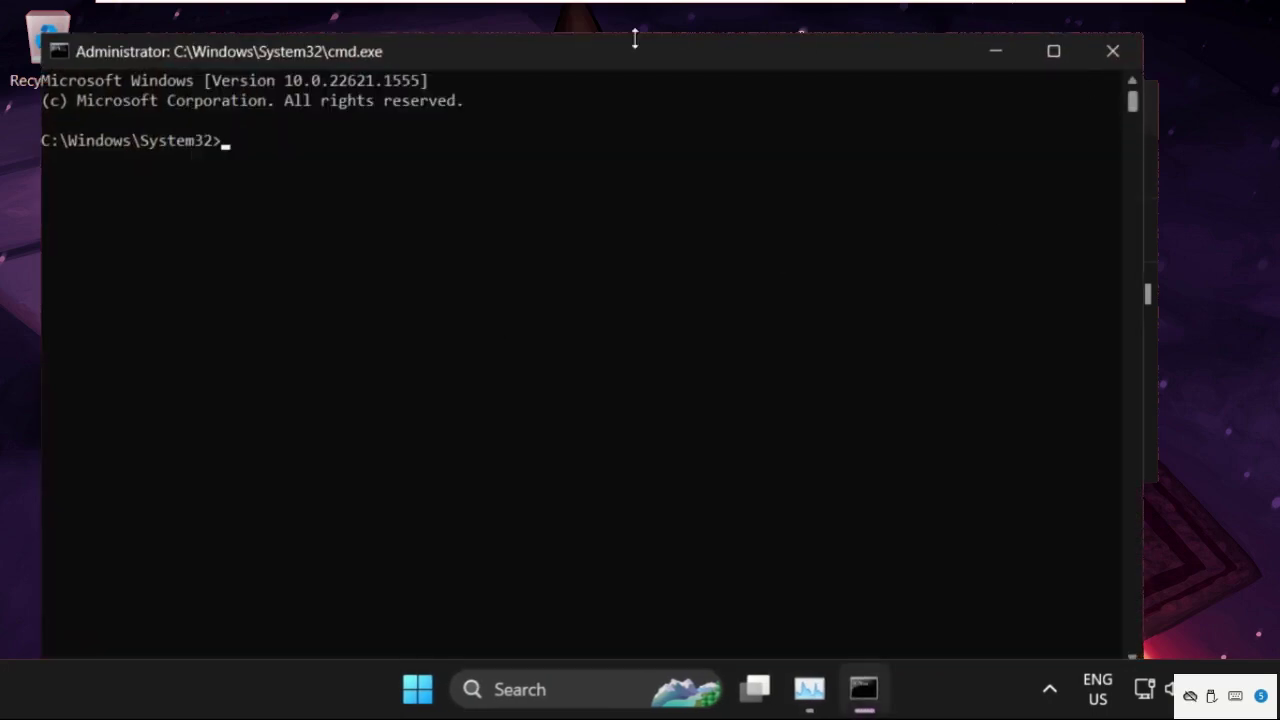
pyautogui.moveTo(40, 35); pyautogui.dragTo(218, 377)
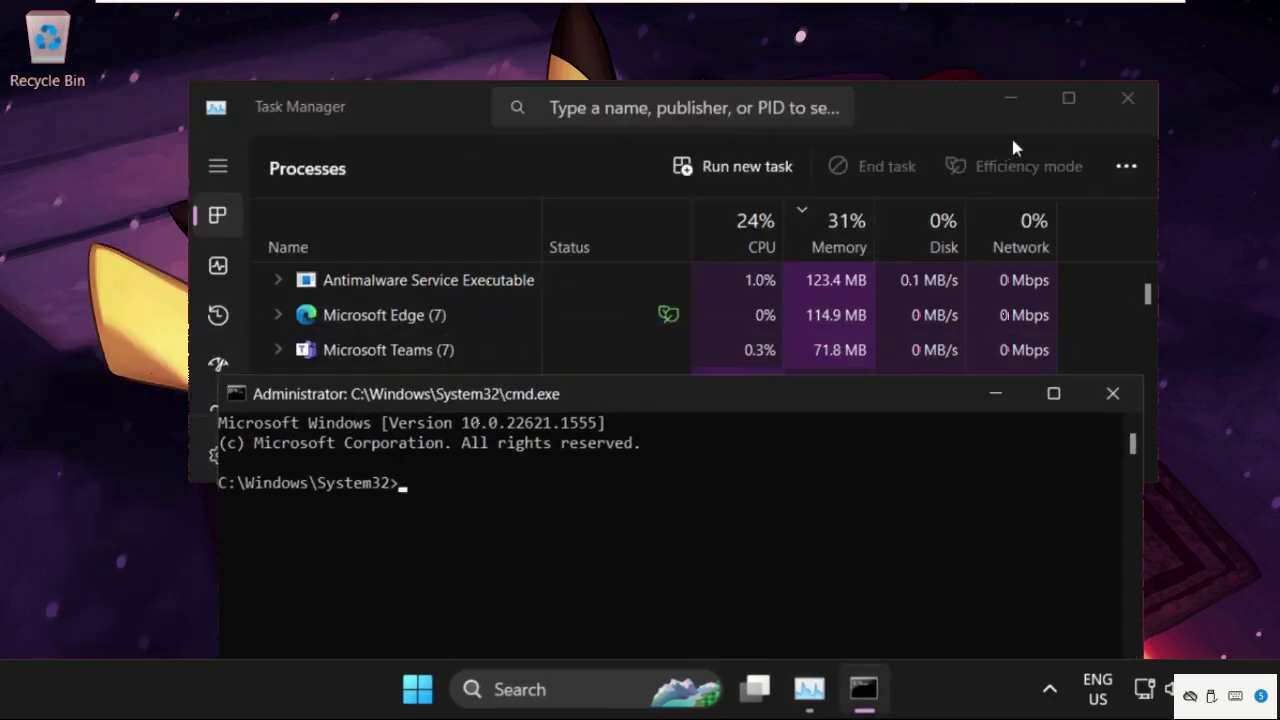
pyautogui.click(1131, 97)
pyautogui.moveTo(693, 395); pyautogui.dragTo(679, 163)
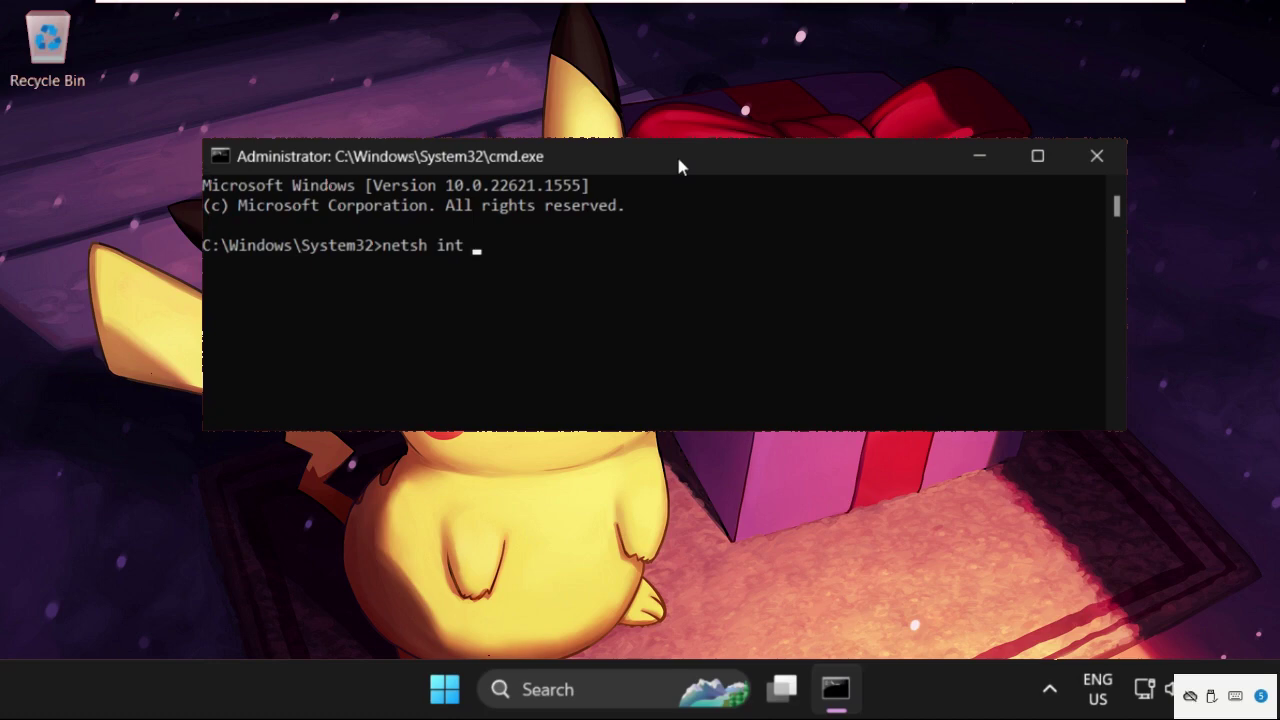
# Run netsh int ip reset c:\resetlog.txt to reset TCP/IP, logging to c:\resetlog.txt
pyautogui.write('reset c:\\res')
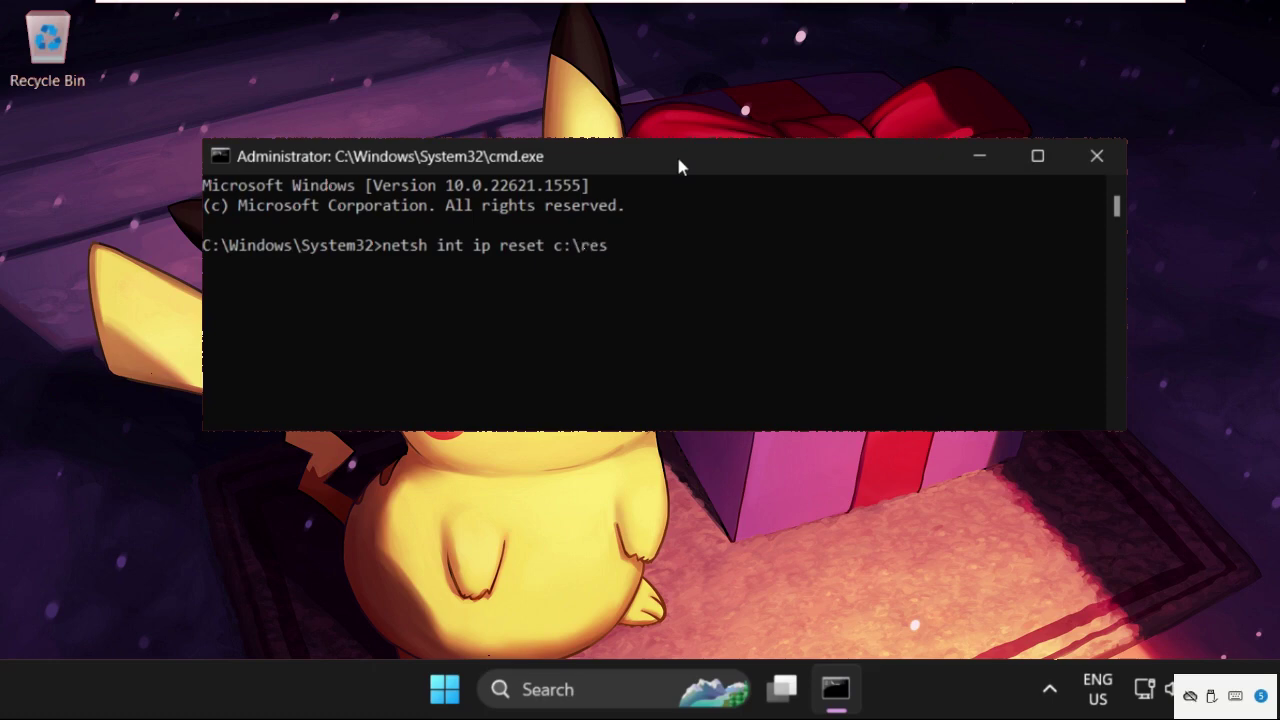
pyautogui.write('etlog.txt')
pyautogui.press('Return')
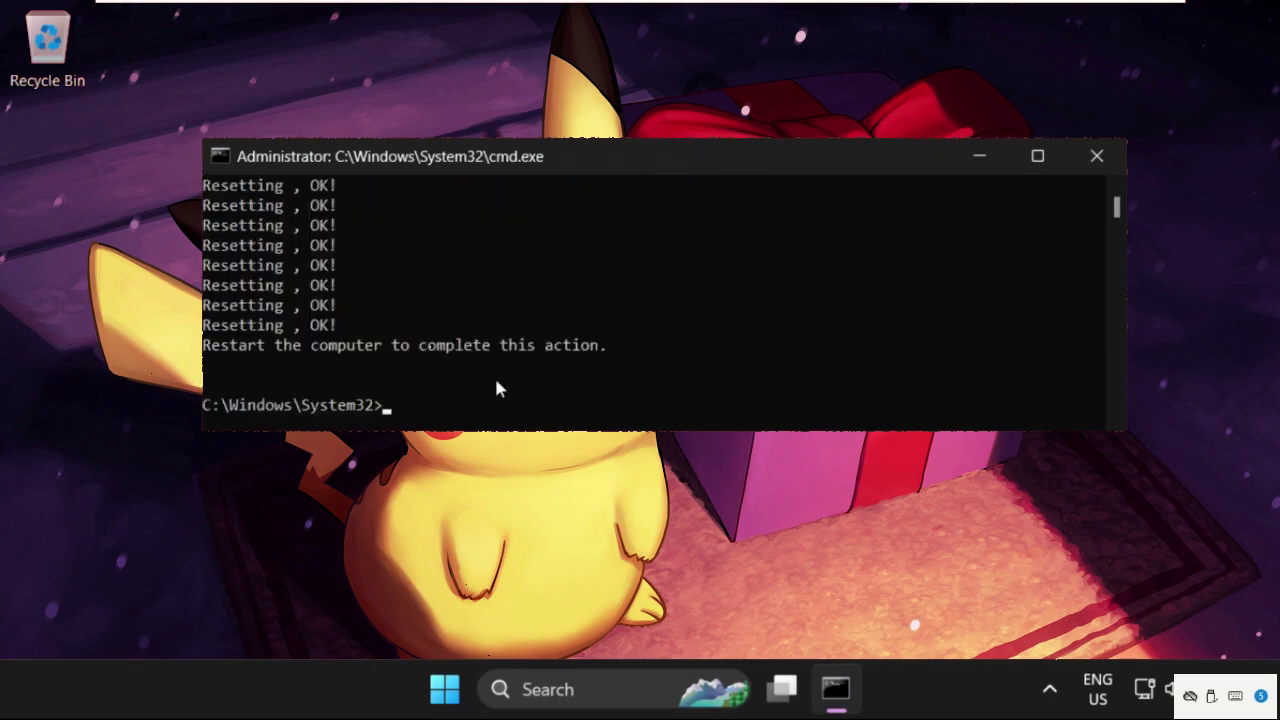
# Reset the Winsock Catalog with netsh winsock reset
pyautogui.write('netsh winsock')
pyautogui.write('reset')
pyautogui.press('Return')
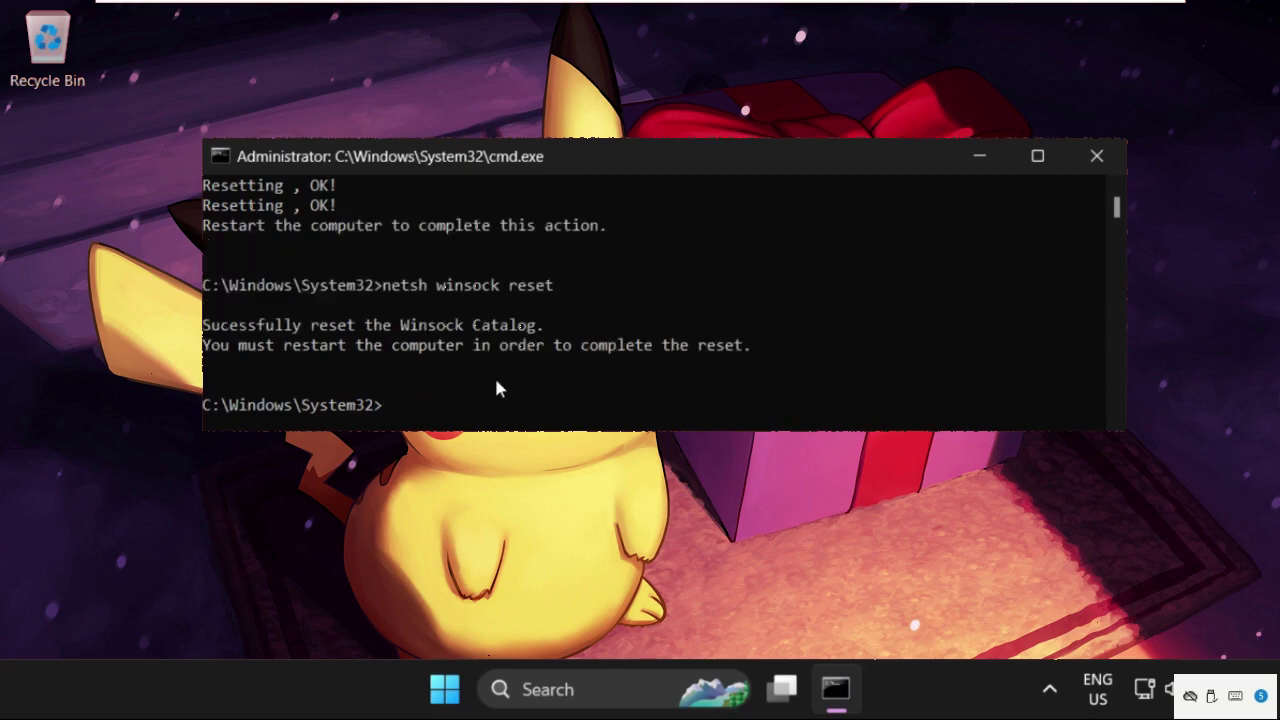
# Flush the DNS Resolver Cache with ipconfig /flushdns, then exit Command Prompt
pyautogui.write('ipconfig /flushdns')
pyautogui.press('Return')
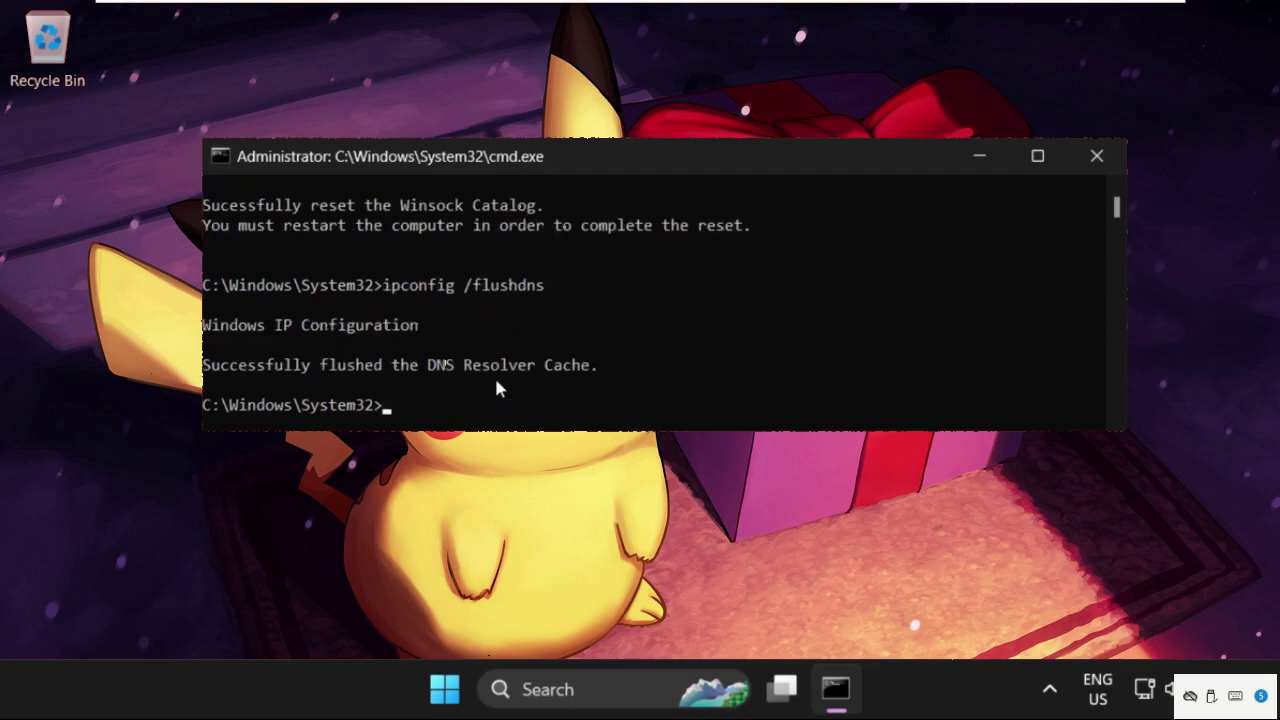
pyautogui.write('exit')
pyautogui.press('Return')
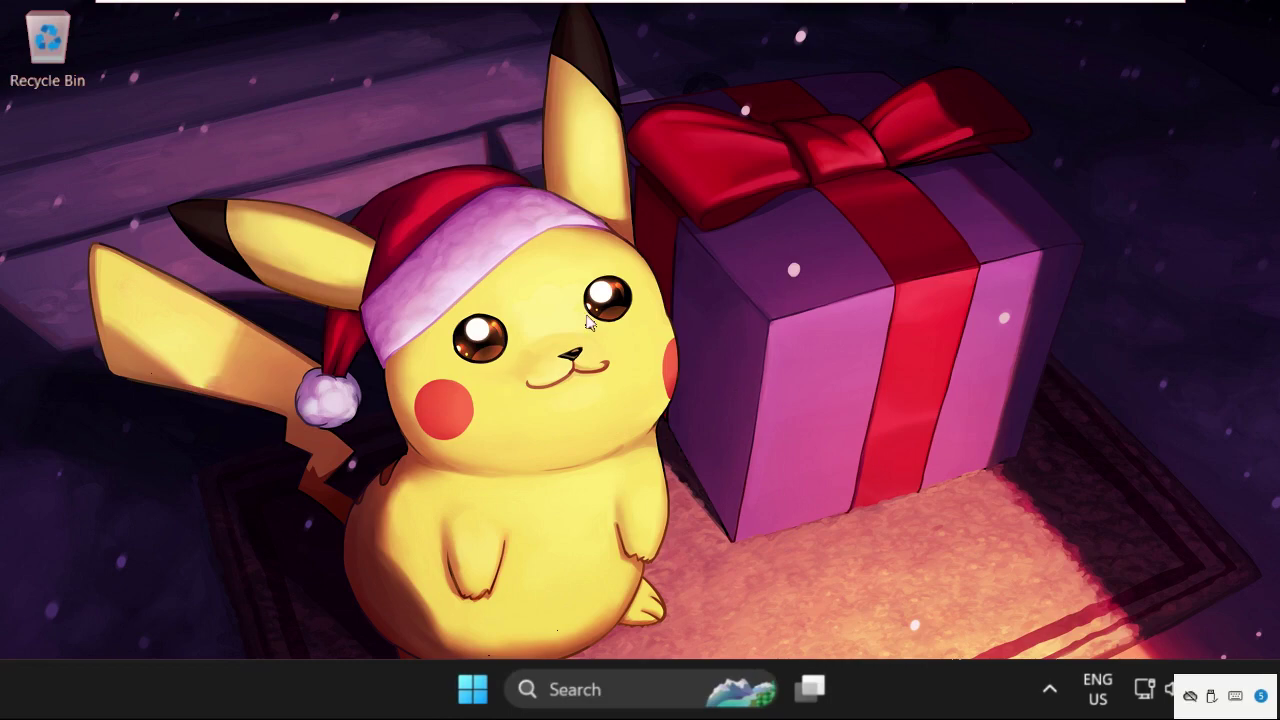
# Show the Start menu's power options offering Shut down and Restart
pyautogui.click(472, 689)
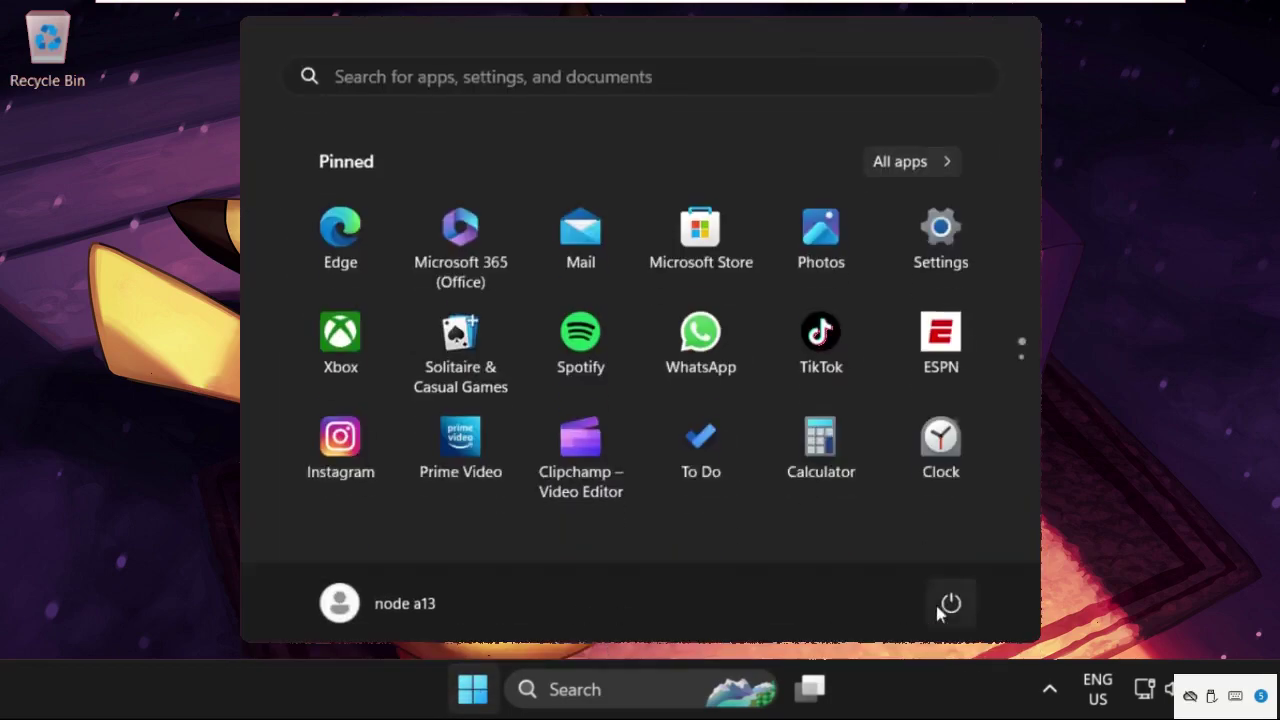
pyautogui.click(948, 605)
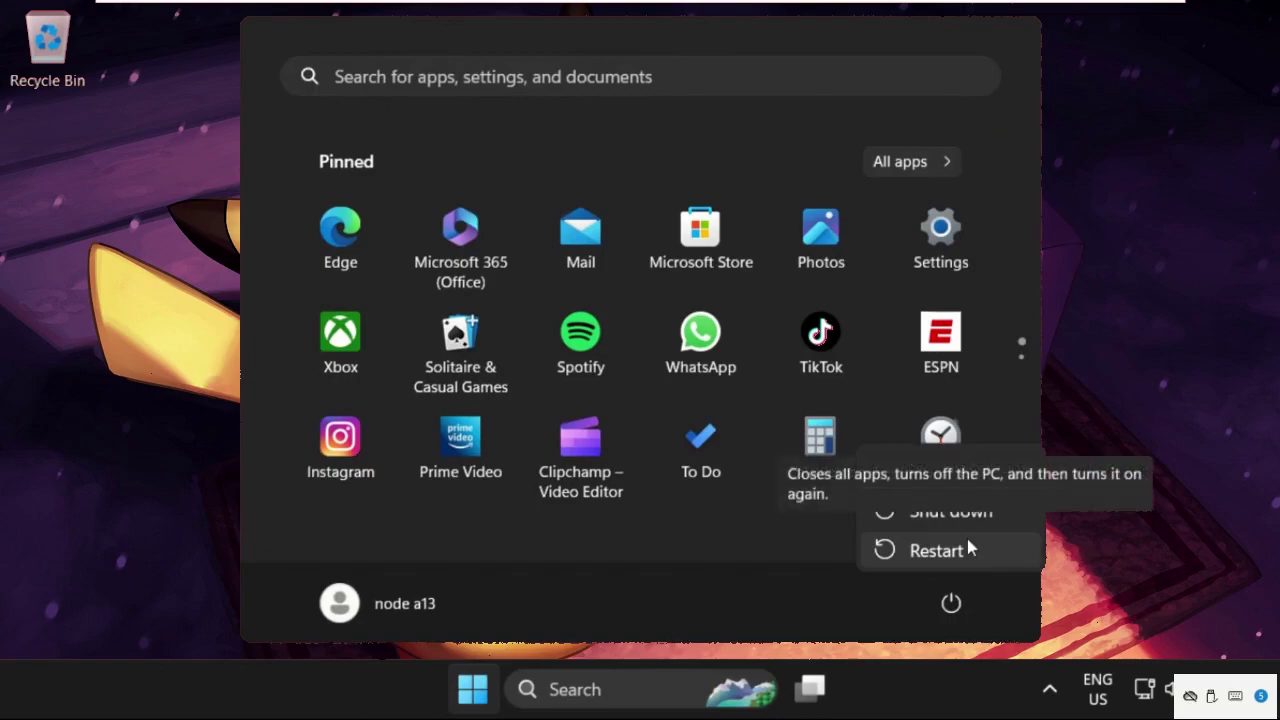